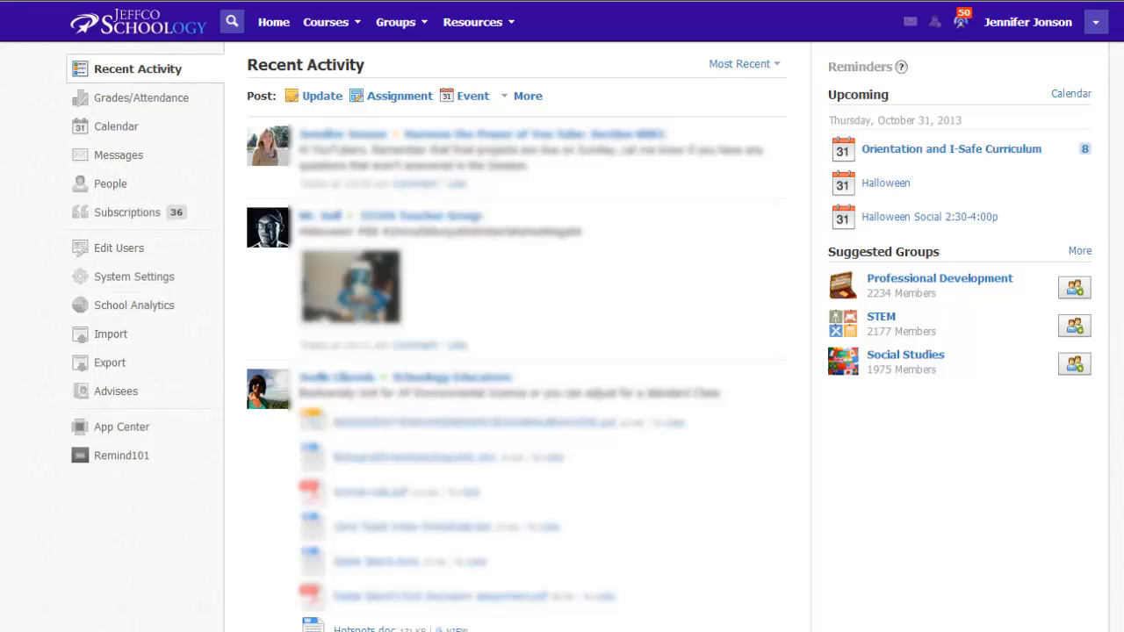
Step: Open the Playground Class: Section 1 course from the course list
{"action": "left_click", "coordinate": [362, 23]}
{"action": "scroll", "coordinate": [391, 131], "scroll_direction": "down", "scroll_amount": 2}
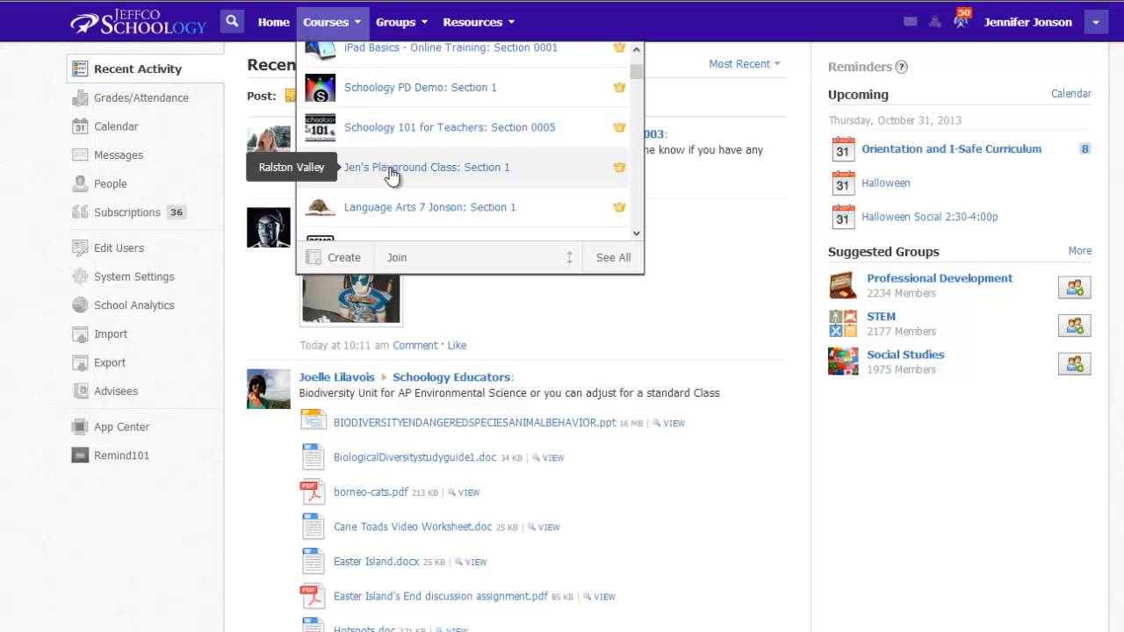
{"action": "left_click", "coordinate": [392, 171]}
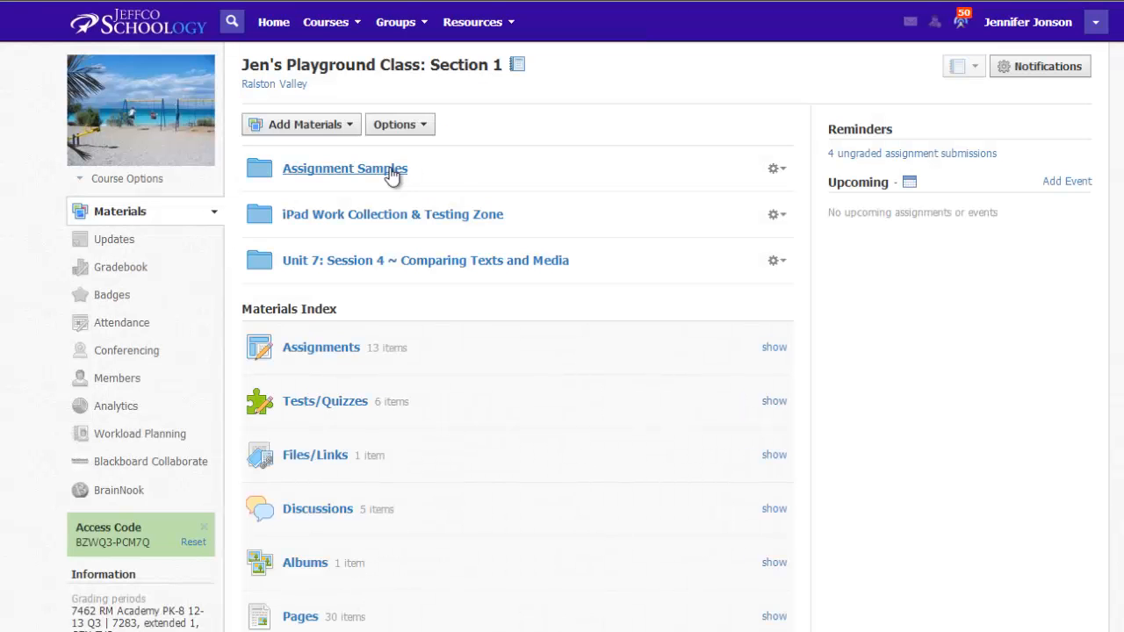
Step: Create a materials folder titled "Consumer Product Review Essay" in the course
{"action": "left_click", "coordinate": [317, 129]}
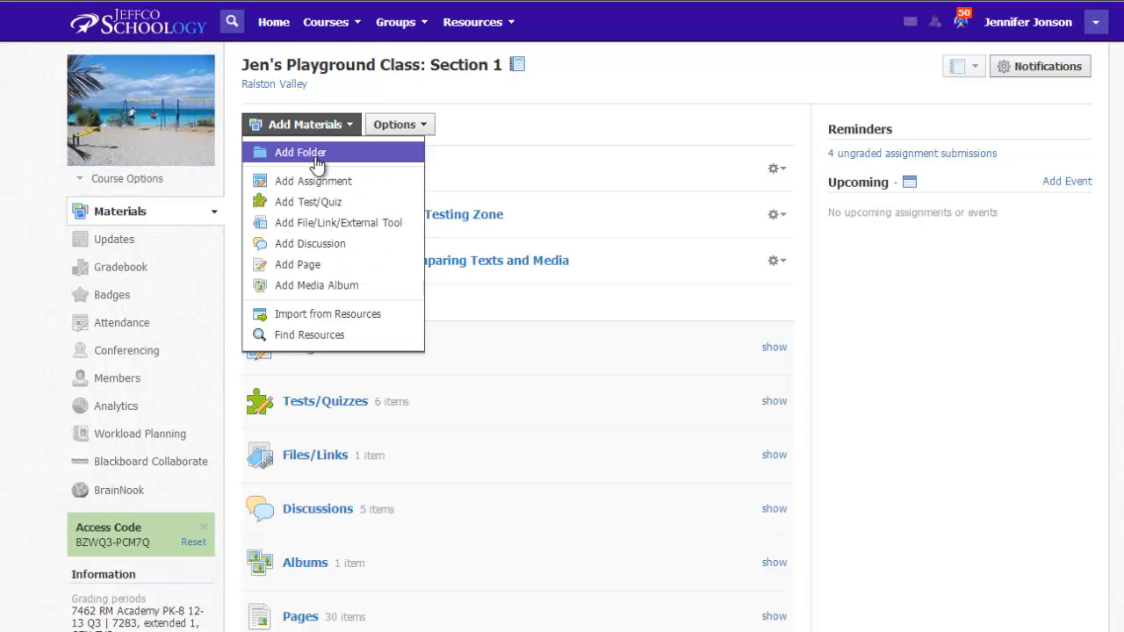
{"action": "left_click", "coordinate": [315, 155]}
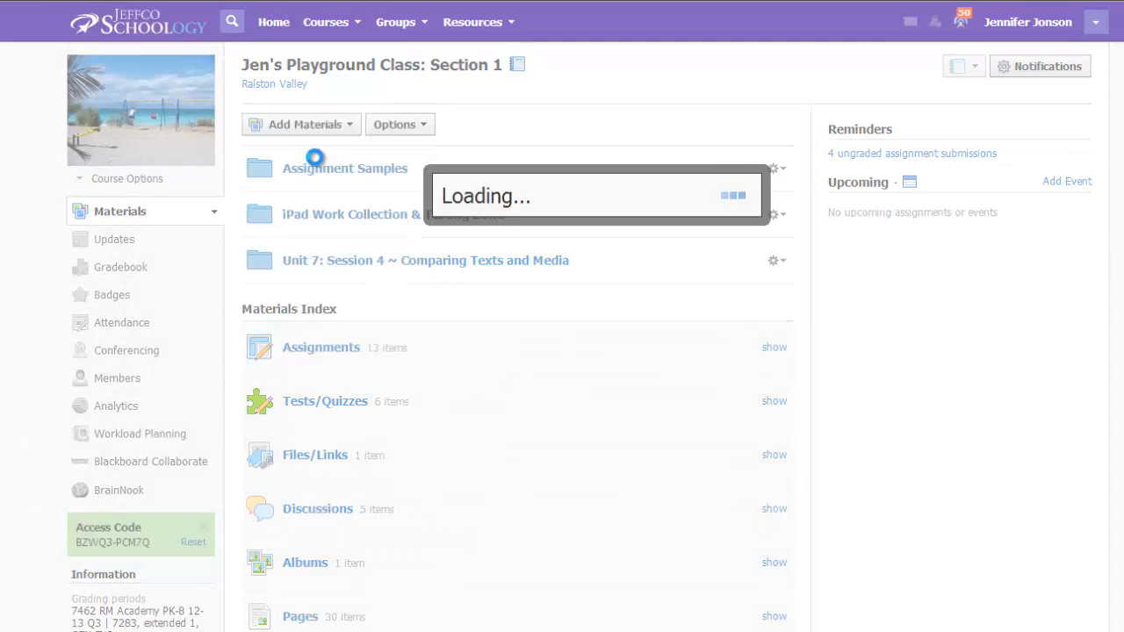
{"action": "type", "text": "Consumer Product Review Essay"}
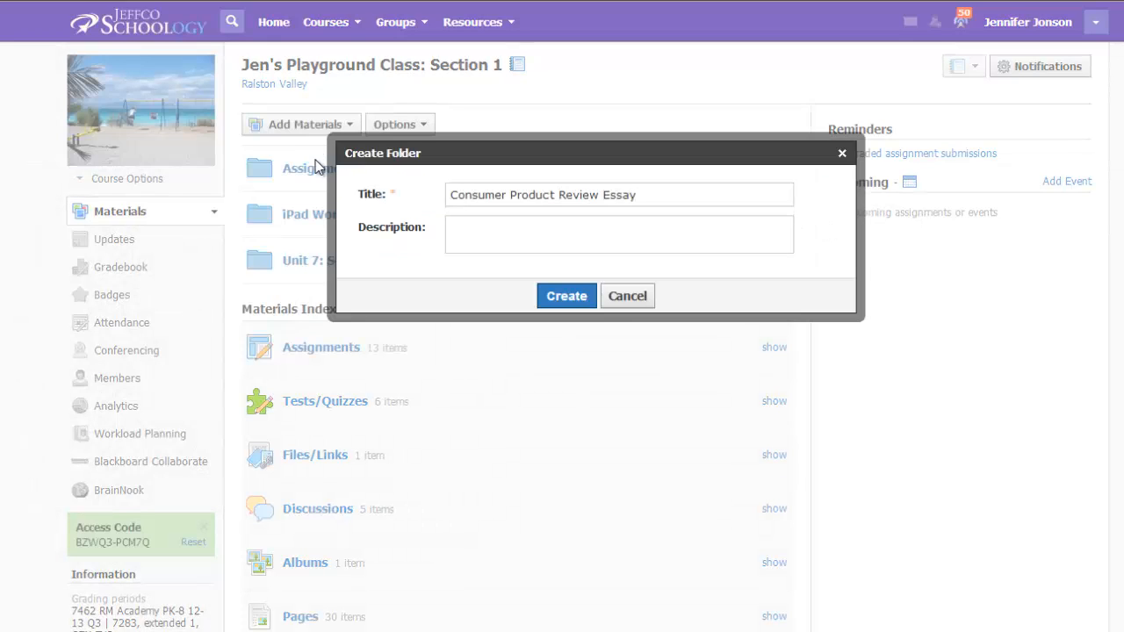
{"action": "left_click", "coordinate": [568, 296]}
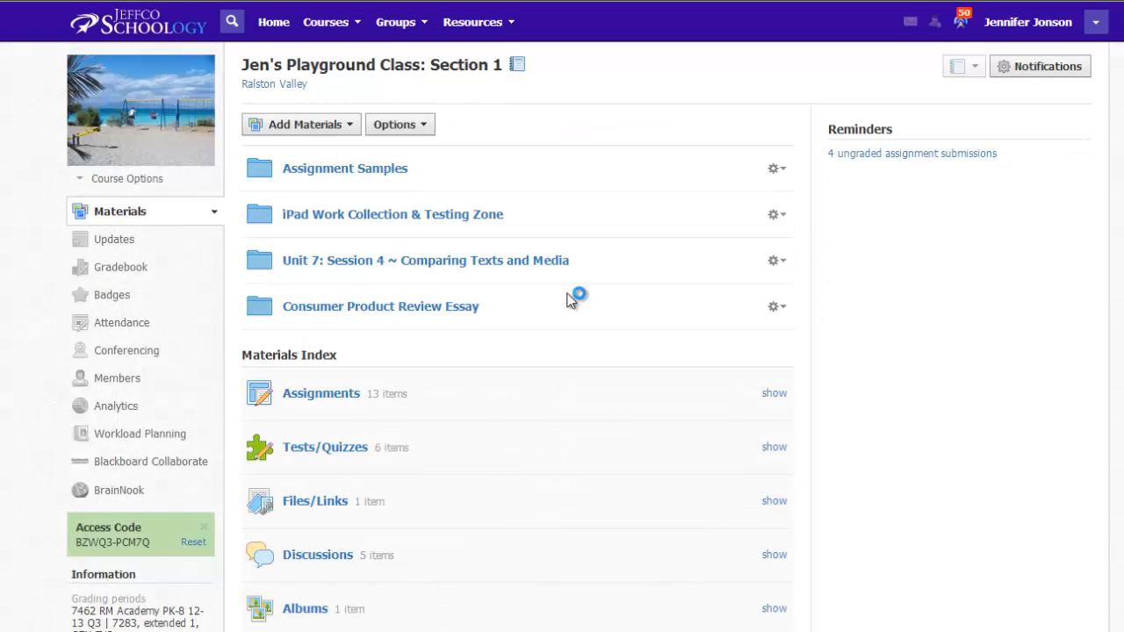
Step: Start a new assignment inside the Consumer Product Review Essay folder and name it "Submit Consumer Product Review Final Draft"
{"action": "left_click", "coordinate": [452, 307]}
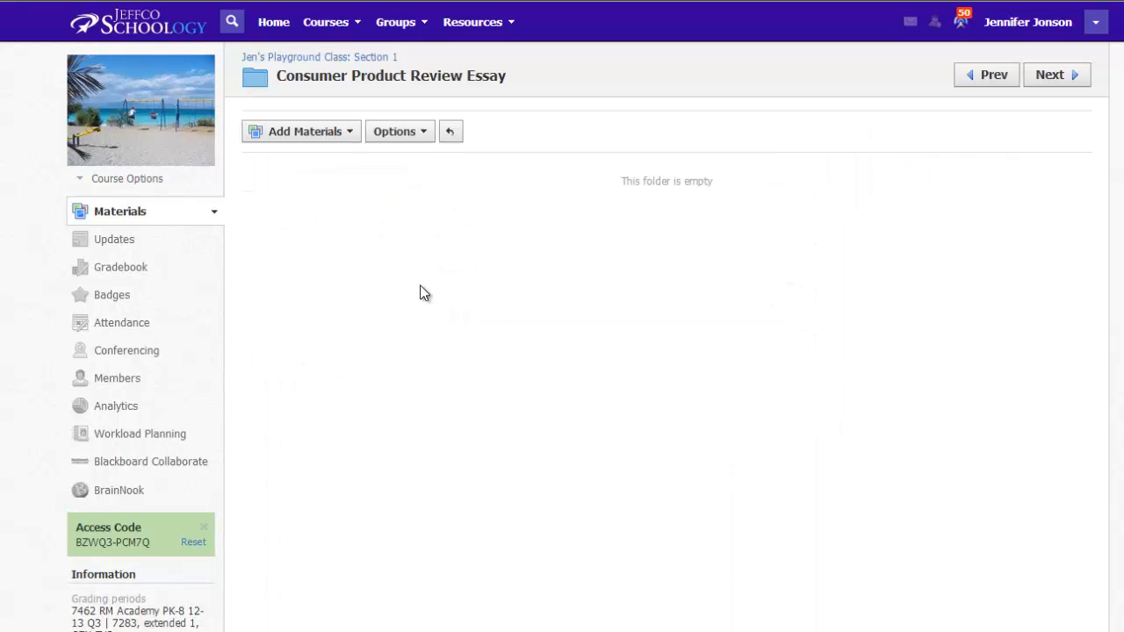
{"action": "left_click", "coordinate": [308, 136]}
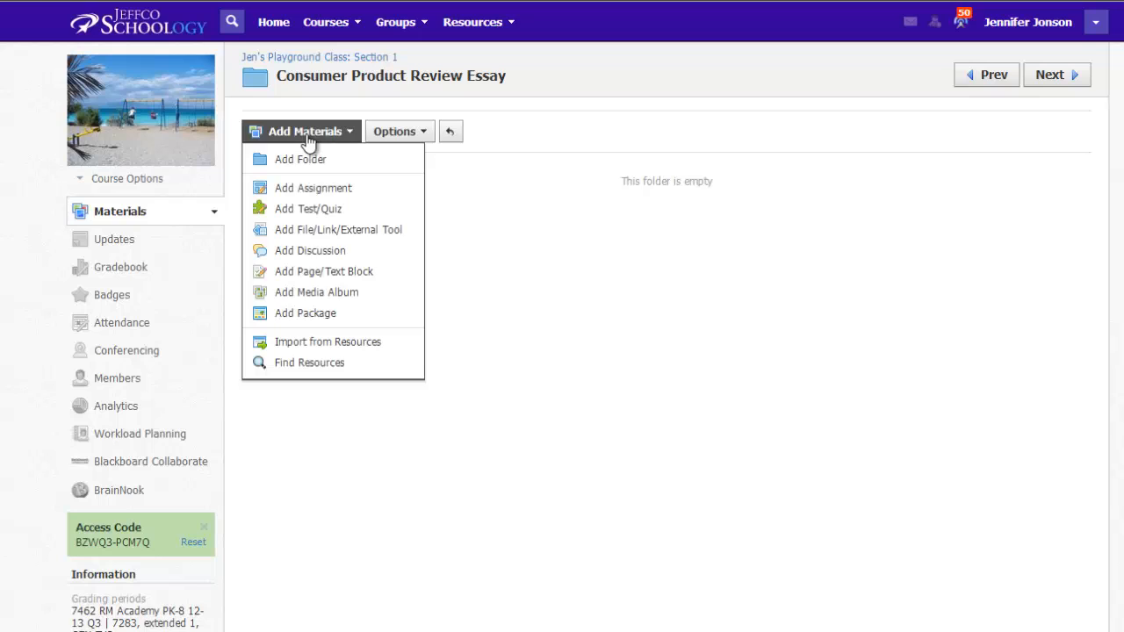
{"action": "left_click", "coordinate": [310, 188]}
{"action": "type", "text": "Submit Consumer Product Review Final Draf"}
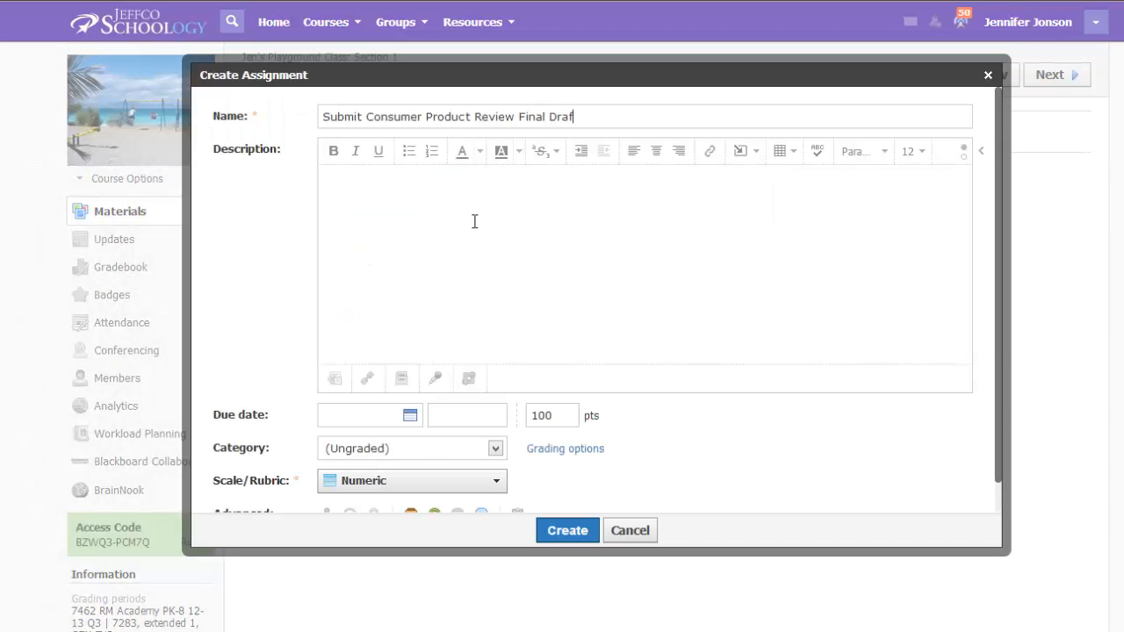
{"action": "type", "text": "t"}
Step: Enter the assignment description "Use the Submit Assignment button to turn in the final draft of your Consumer Product Review."
{"action": "left_click", "coordinate": [474, 221]}
{"action": "type", "text": "Use the Submit Assignment button to turn in the final draft of your Consumer Product Review"}
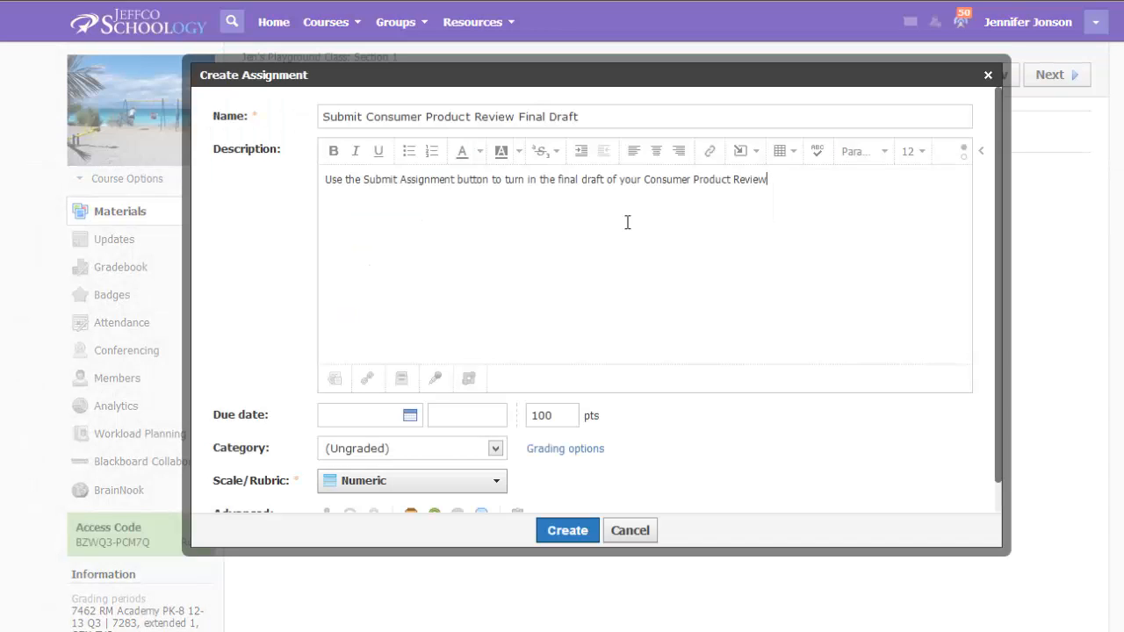
{"action": "type", "text": "."}
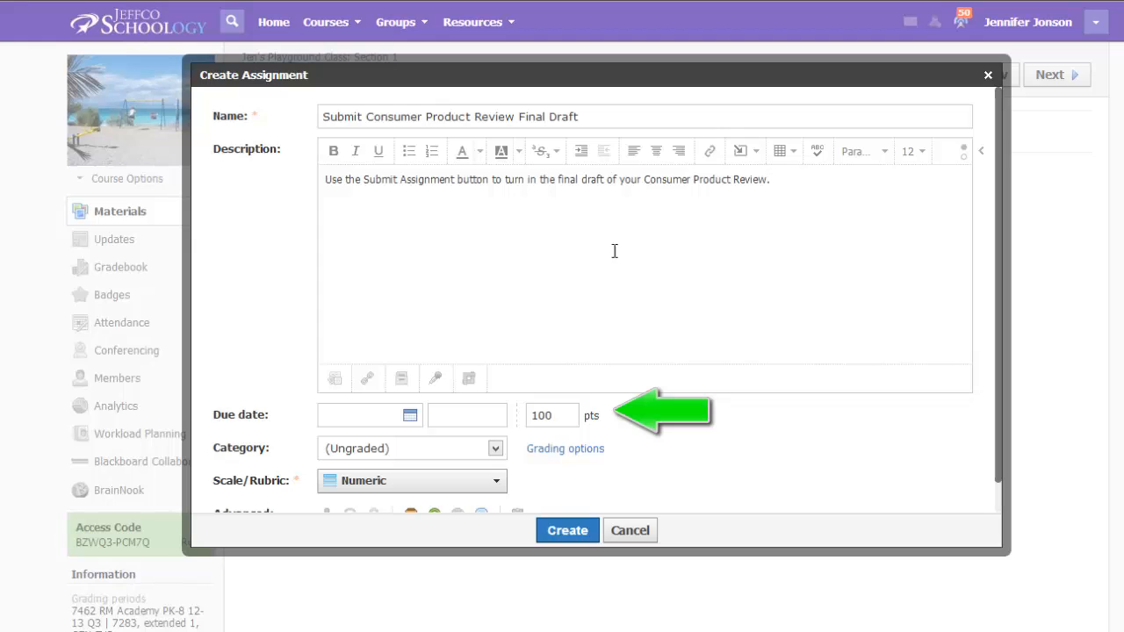
Step: Set the assignment's category to Assignments and its due date to 11/07/13
{"action": "left_click", "coordinate": [495, 449]}
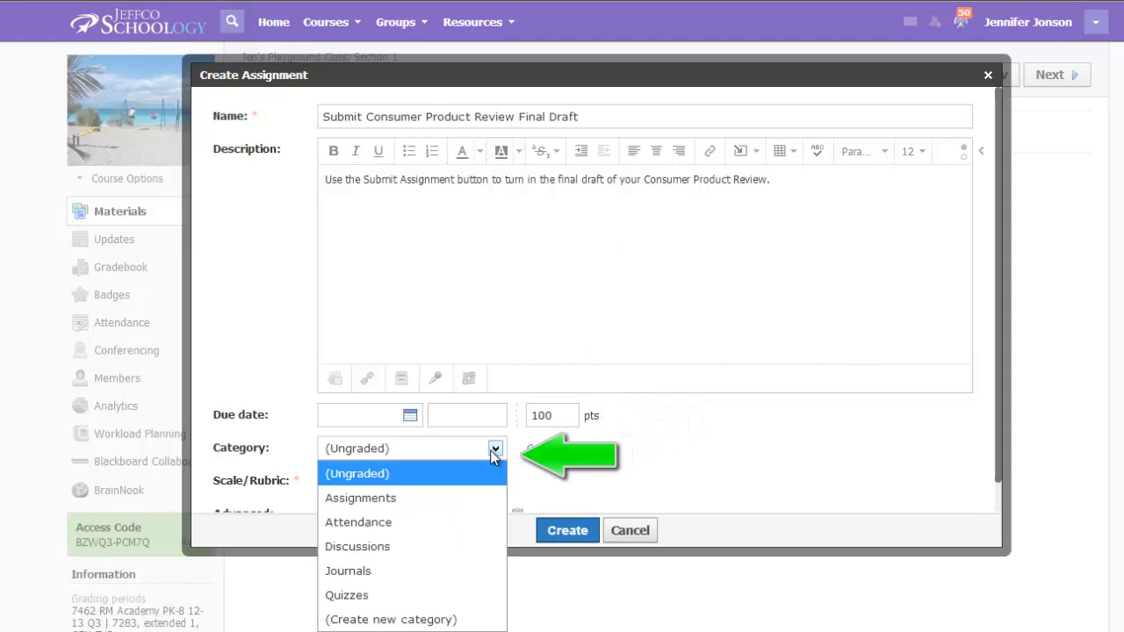
{"action": "left_click", "coordinate": [479, 496]}
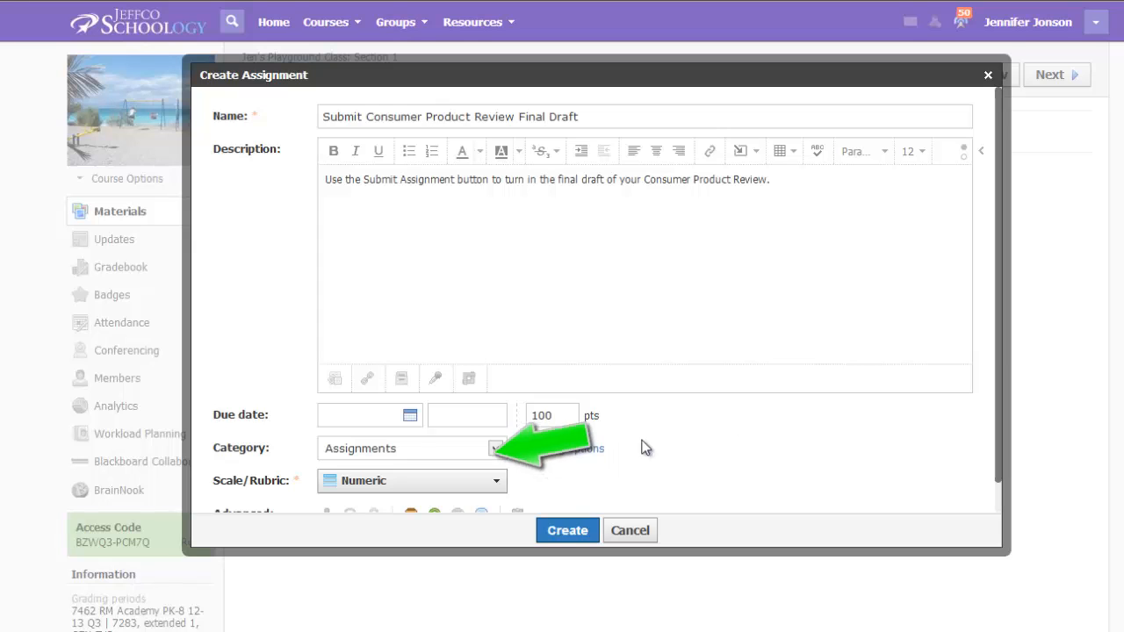
{"action": "left_click", "coordinate": [410, 416]}
{"action": "left_click", "coordinate": [479, 513]}
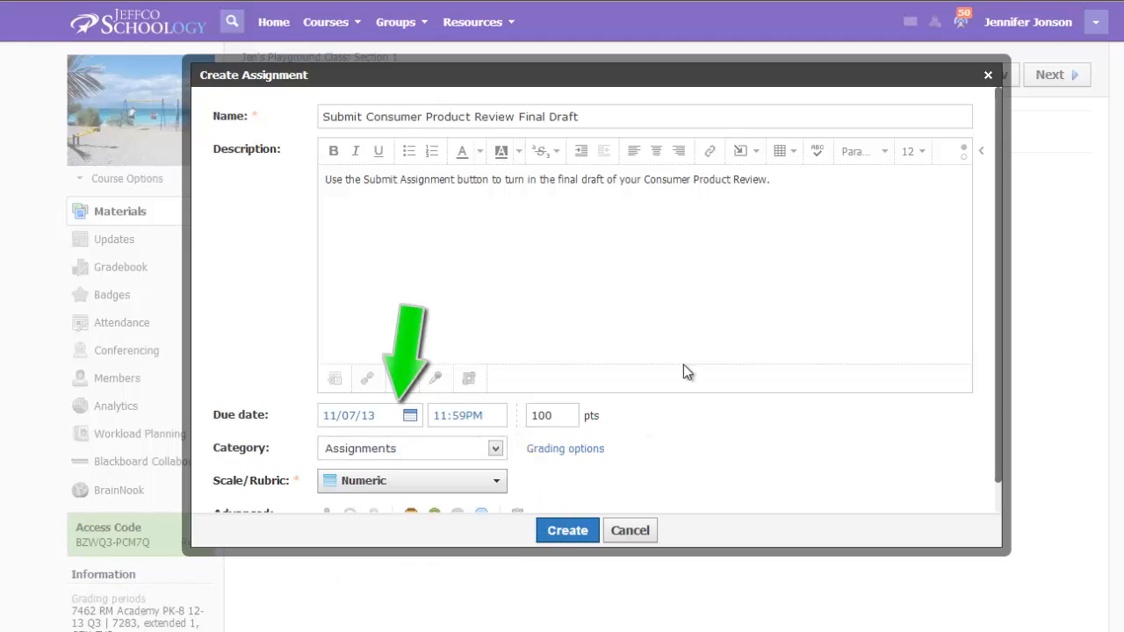
Step: Disable comments in the assignment's advanced options
{"action": "scroll", "coordinate": [683, 363], "scroll_direction": "down", "scroll_amount": 1}
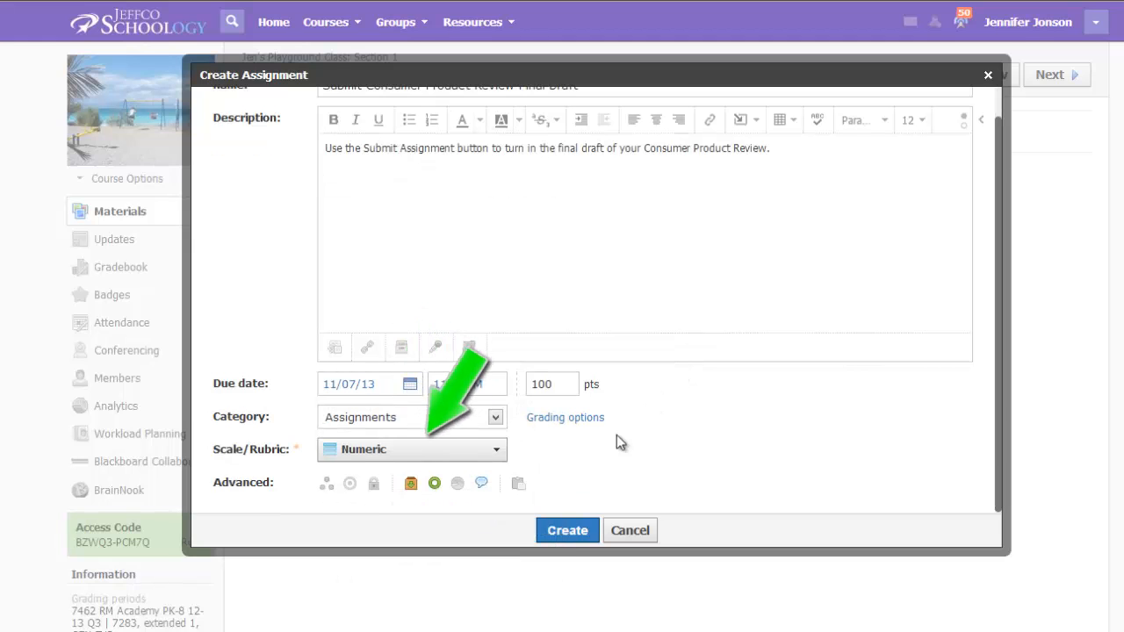
{"action": "left_click", "coordinate": [482, 485]}
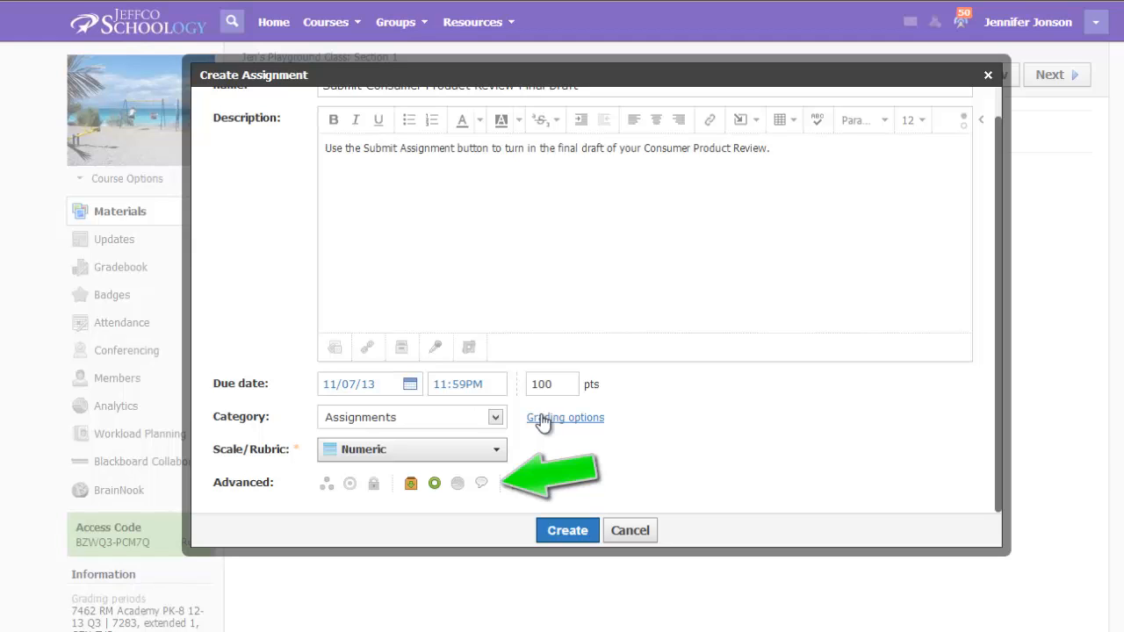
Step: Start a new grading rubric for the assignment and name it "Consumer Product Review"
{"action": "left_click", "coordinate": [475, 453]}
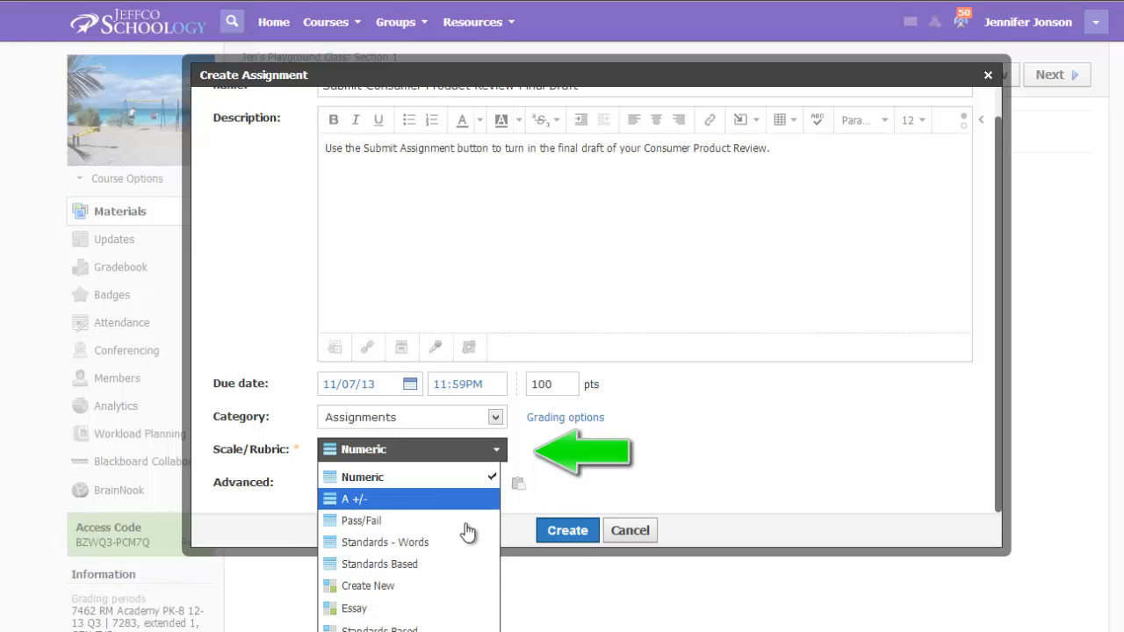
{"action": "scroll", "coordinate": [849, 492], "scroll_direction": "down", "scroll_amount": 1}
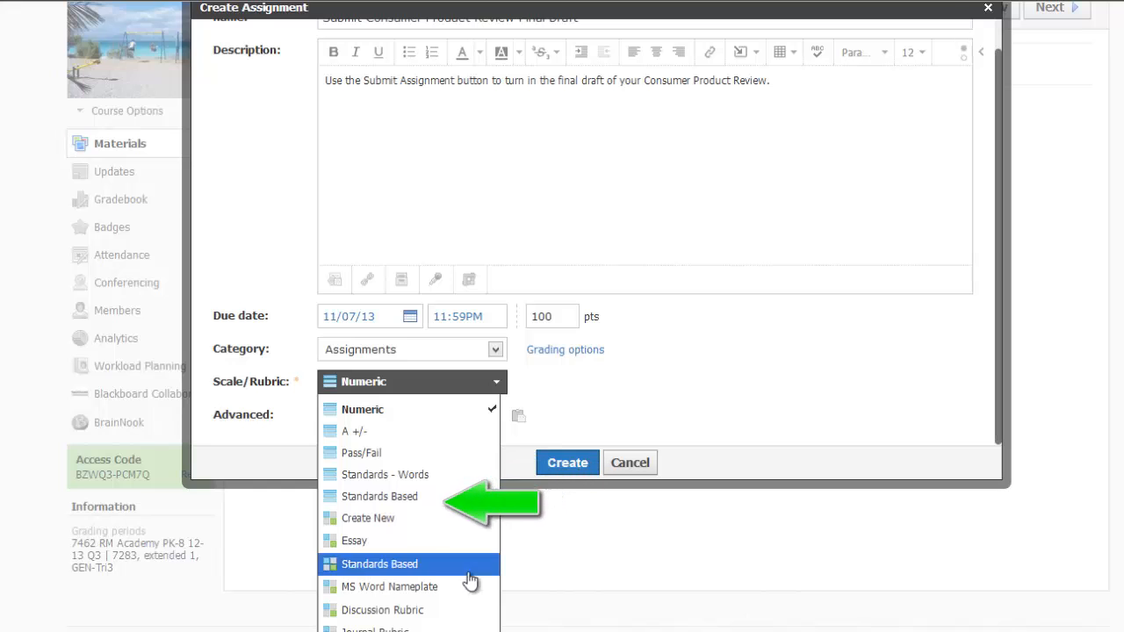
{"action": "left_click", "coordinate": [384, 519]}
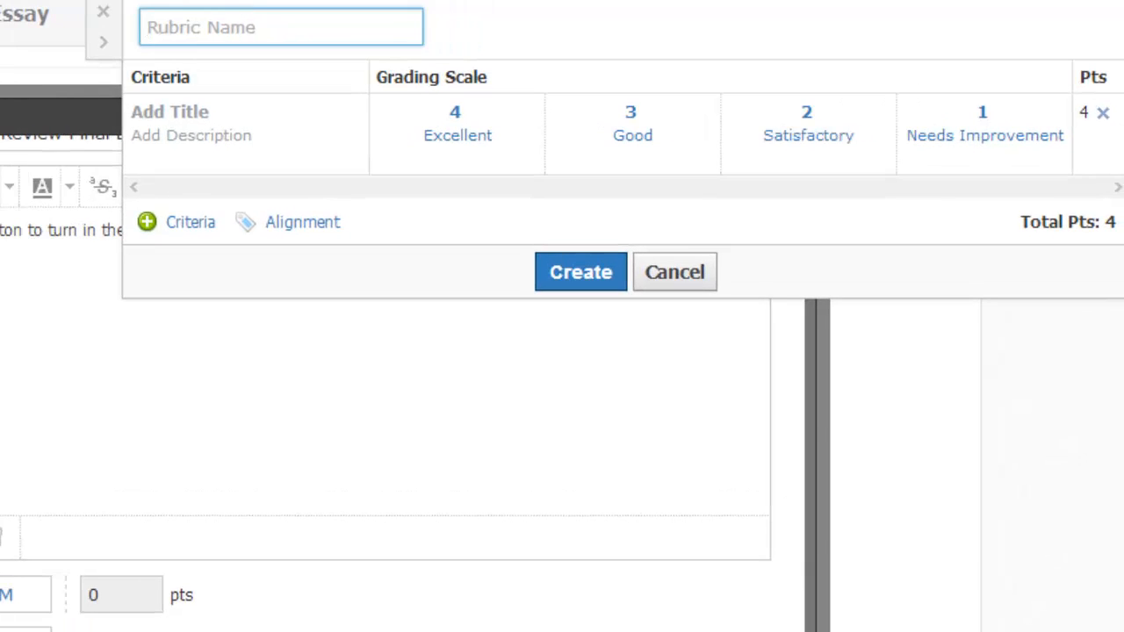
{"action": "type", "text": "Consumer Product Review"}
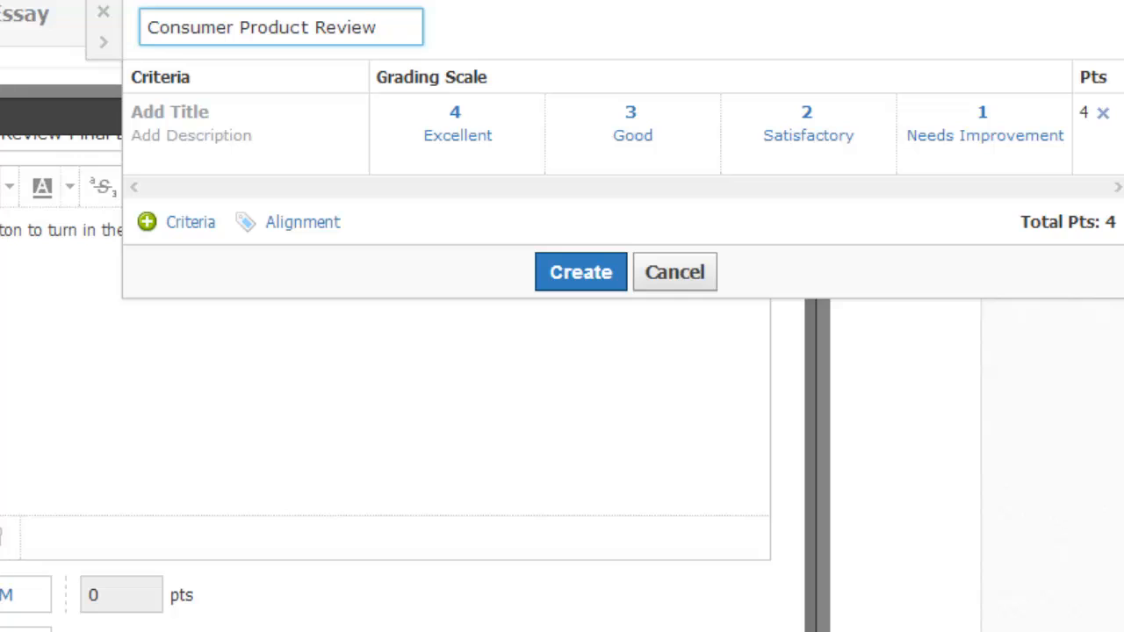
Step: Title the first rubric criterion "Formatting" and describe it as "Essay is typed in 12 pt font and double spaced."
{"action": "left_click", "coordinate": [212, 113]}
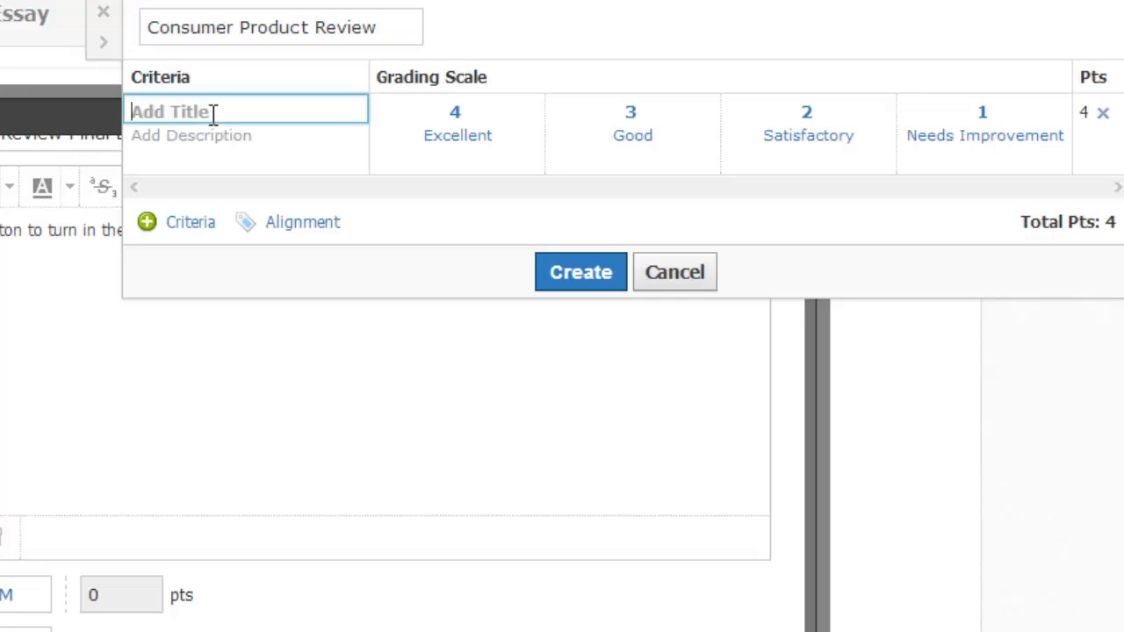
{"action": "type", "text": "Formatting"}
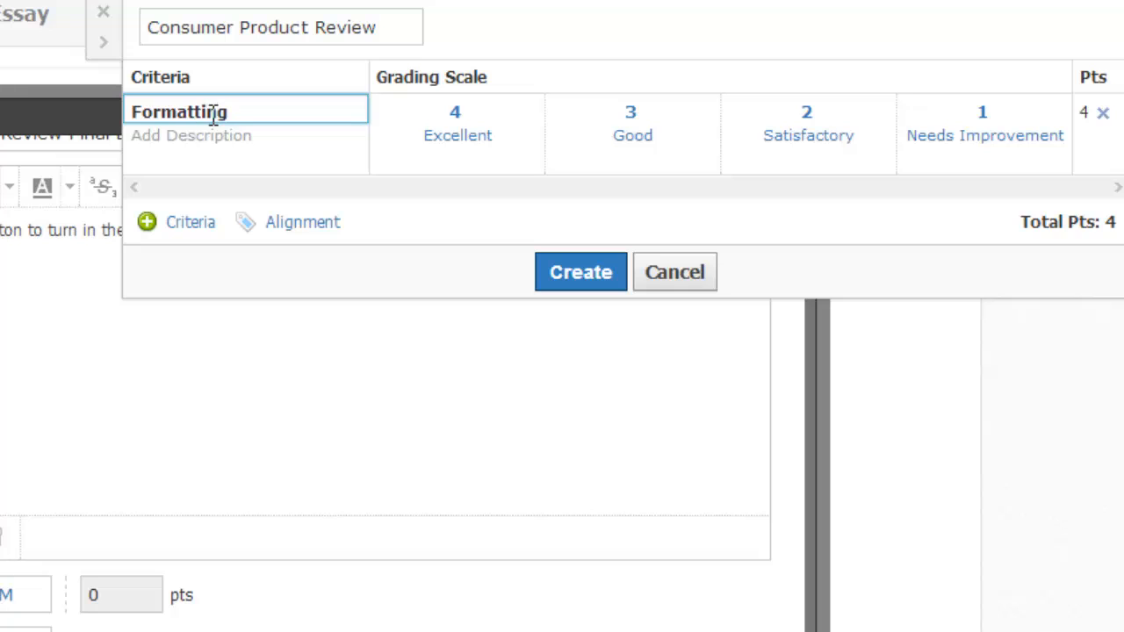
{"action": "key", "text": "Tab"}
{"action": "type", "text": "Essay is type"}
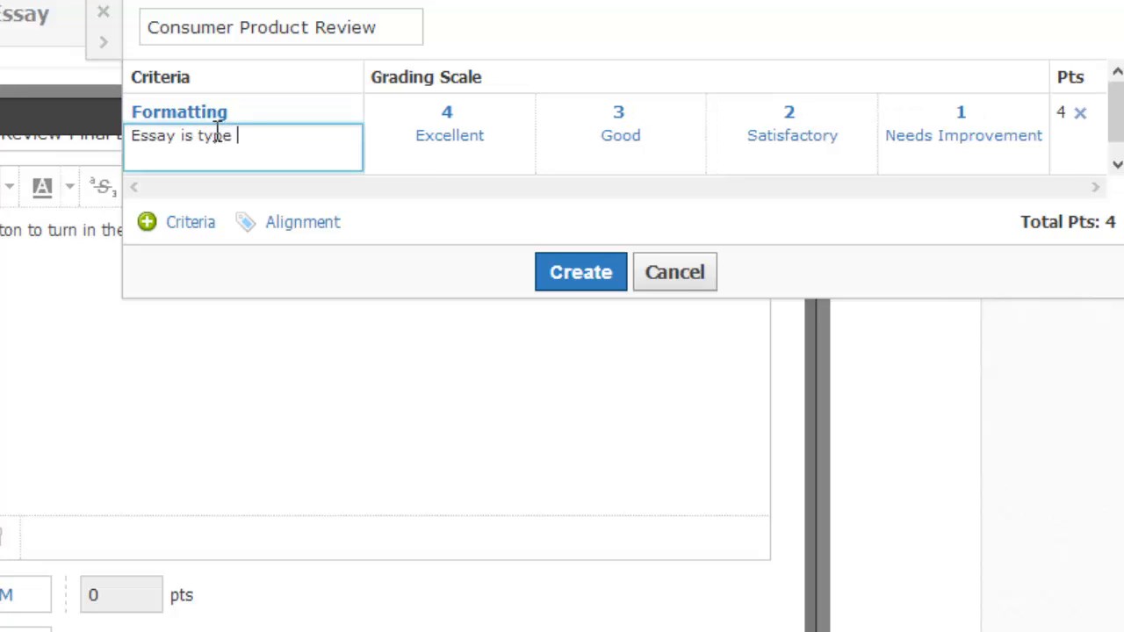
{"action": "type", "text": "d in 12 pt font and double spaced."}
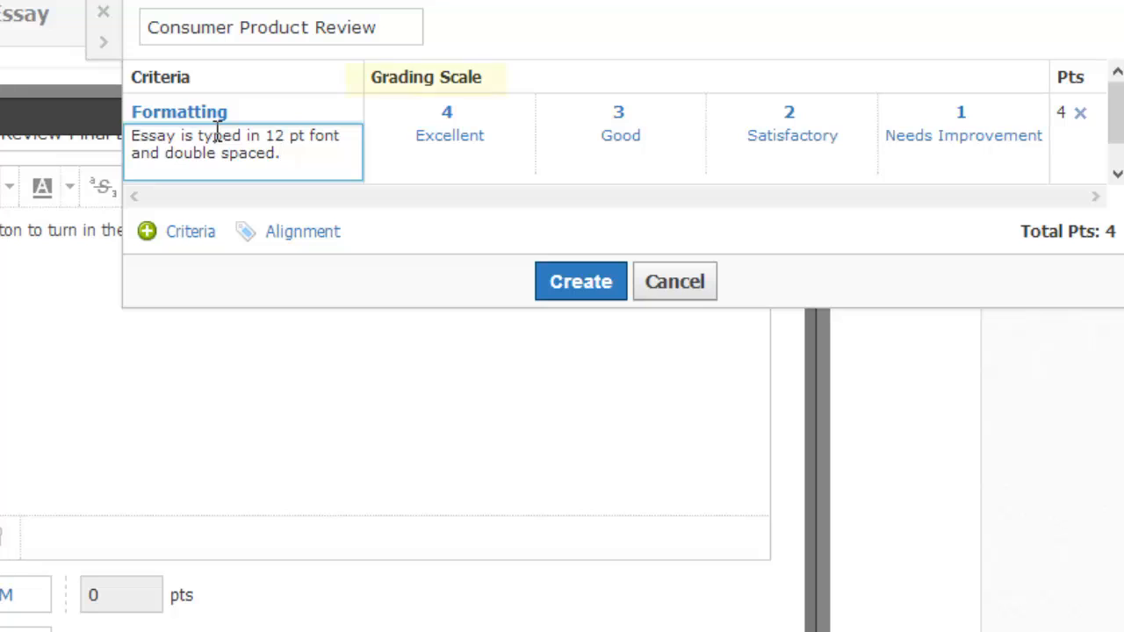
Step: Relabel the Excellent level "Formatting requirements followed" and the Good level "Formatting requirements not followed"
{"action": "left_click", "coordinate": [465, 136]}
{"action": "left_click_drag", "start_coordinate": [529, 142], "coordinate": [416, 132]}
{"action": "type", "text": "Fo"}
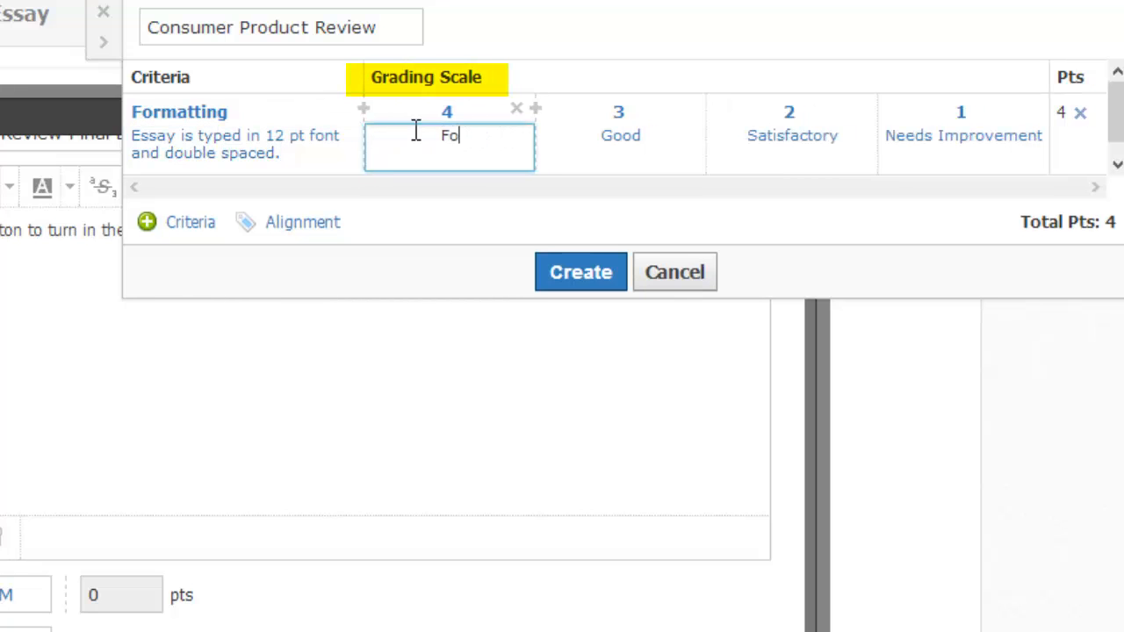
{"action": "type", "text": "rmatting requirements followed"}
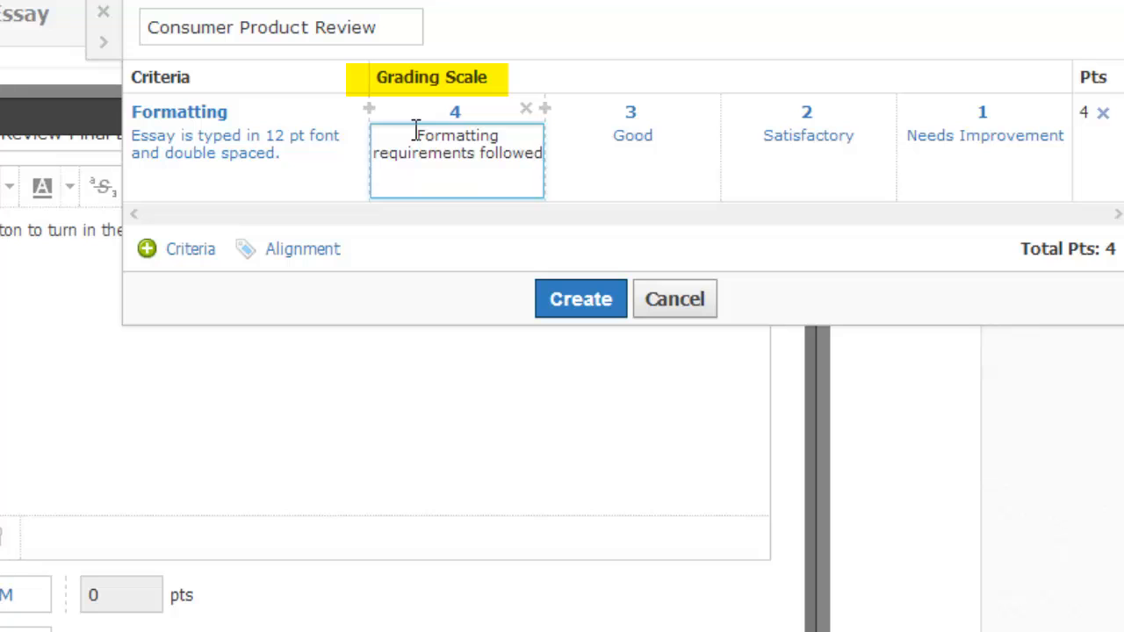
{"action": "left_click", "coordinate": [622, 136]}
{"action": "left_click_drag", "start_coordinate": [623, 135], "coordinate": [670, 145]}
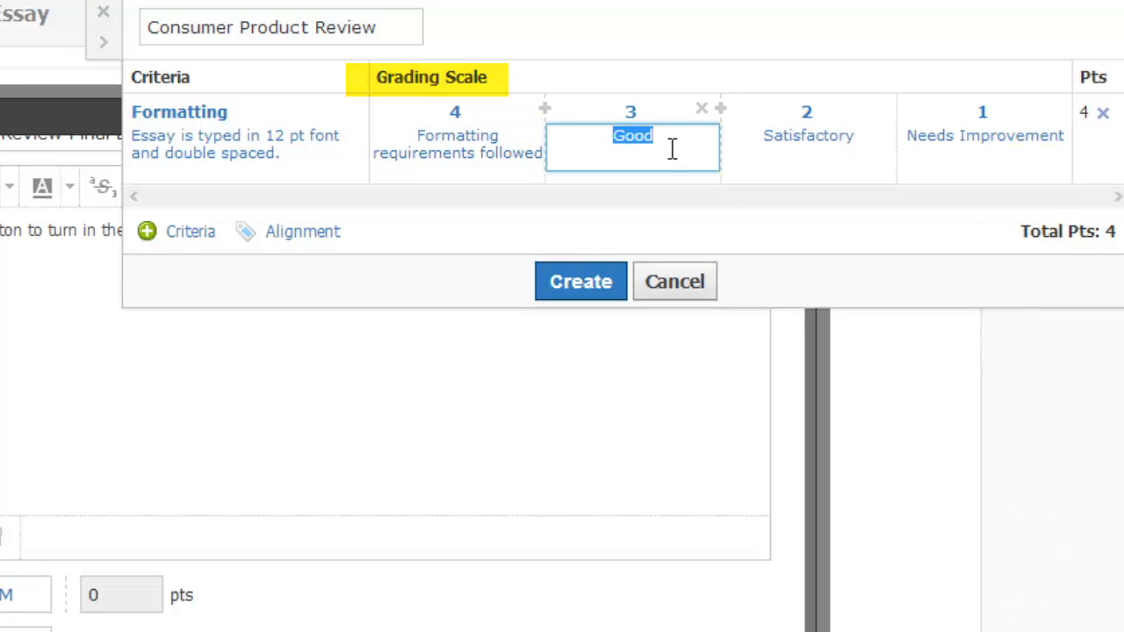
{"action": "type", "text": "Formatting requirements not followed"}
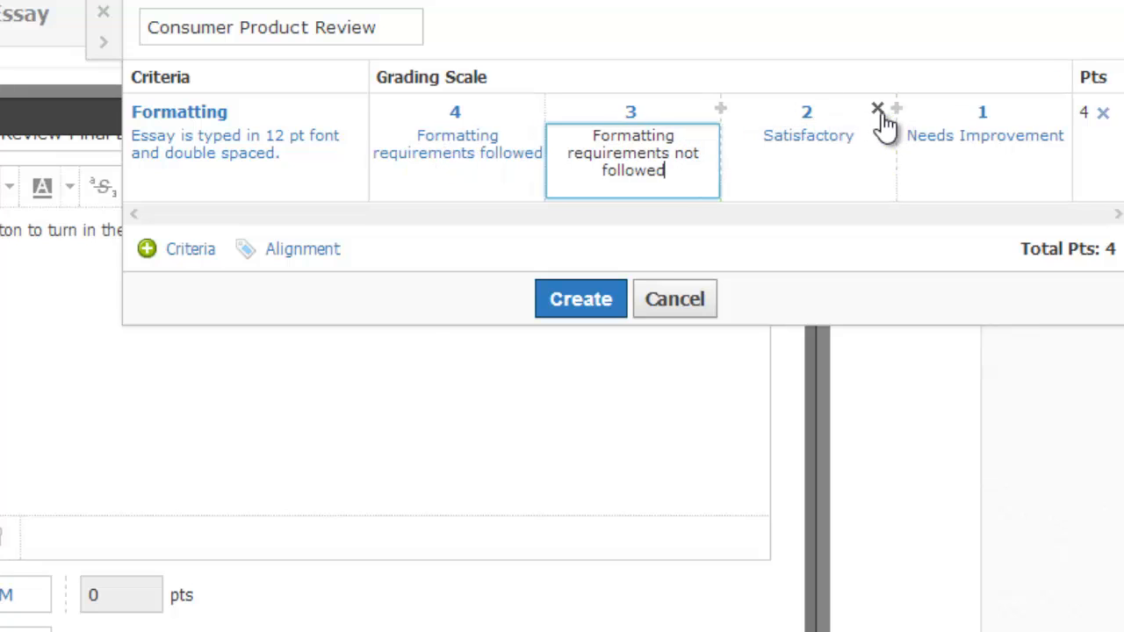
Step: Remove the Satisfactory and Needs Improvement levels from the Formatting criterion's grading scale
{"action": "left_click", "coordinate": [878, 111]}
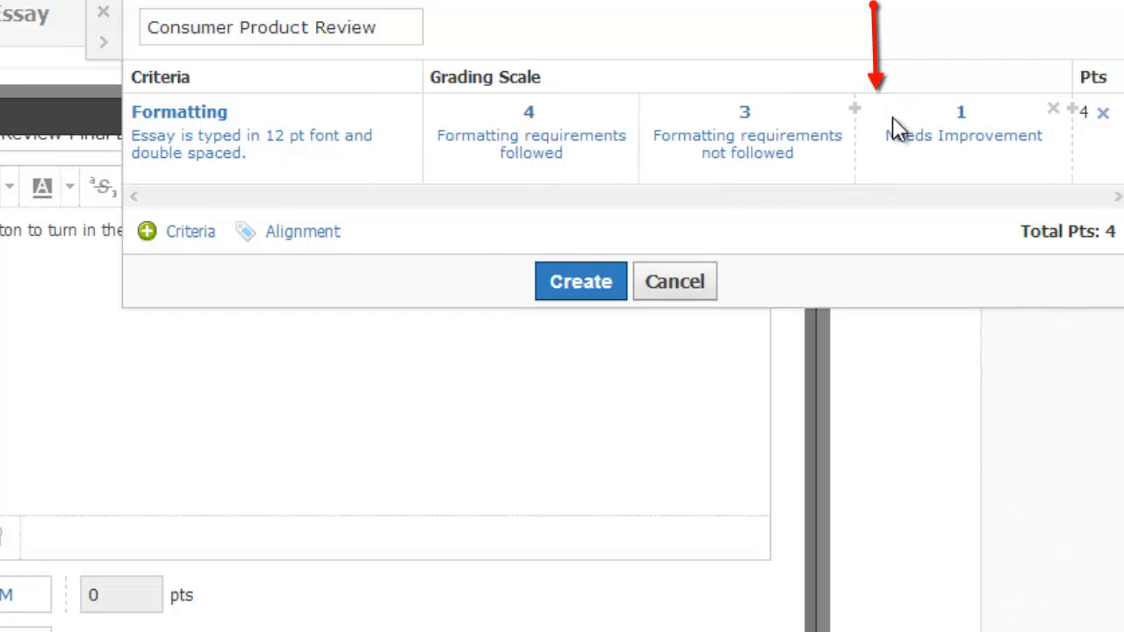
{"action": "left_click", "coordinate": [1053, 110]}
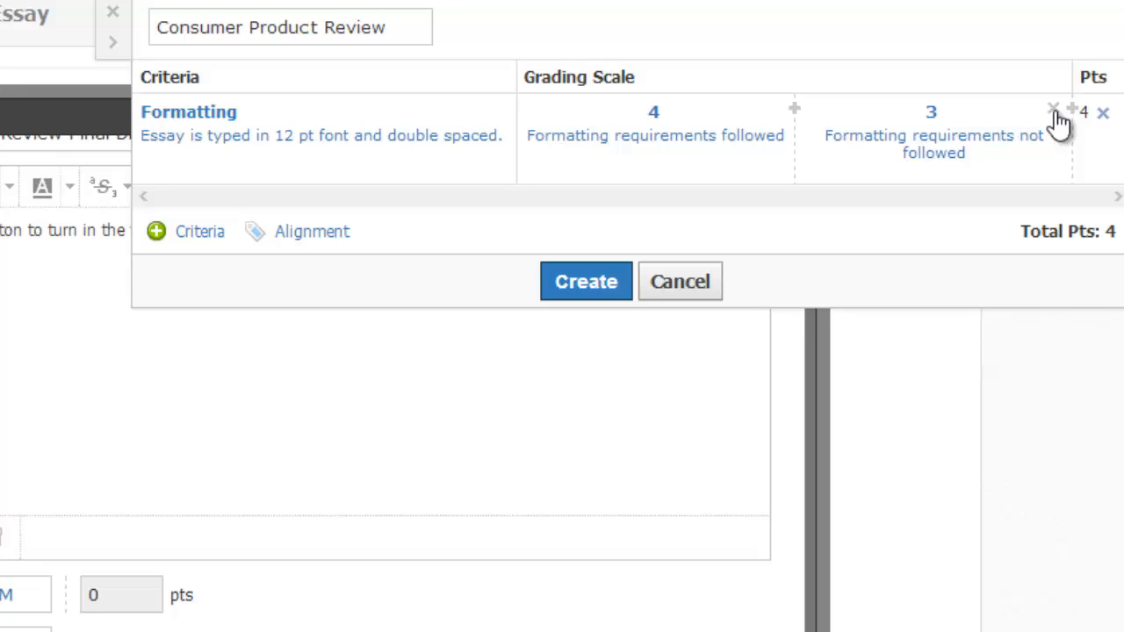
Step: Set the "Formatting requirements followed" level to 2 points
{"action": "left_click", "coordinate": [672, 112]}
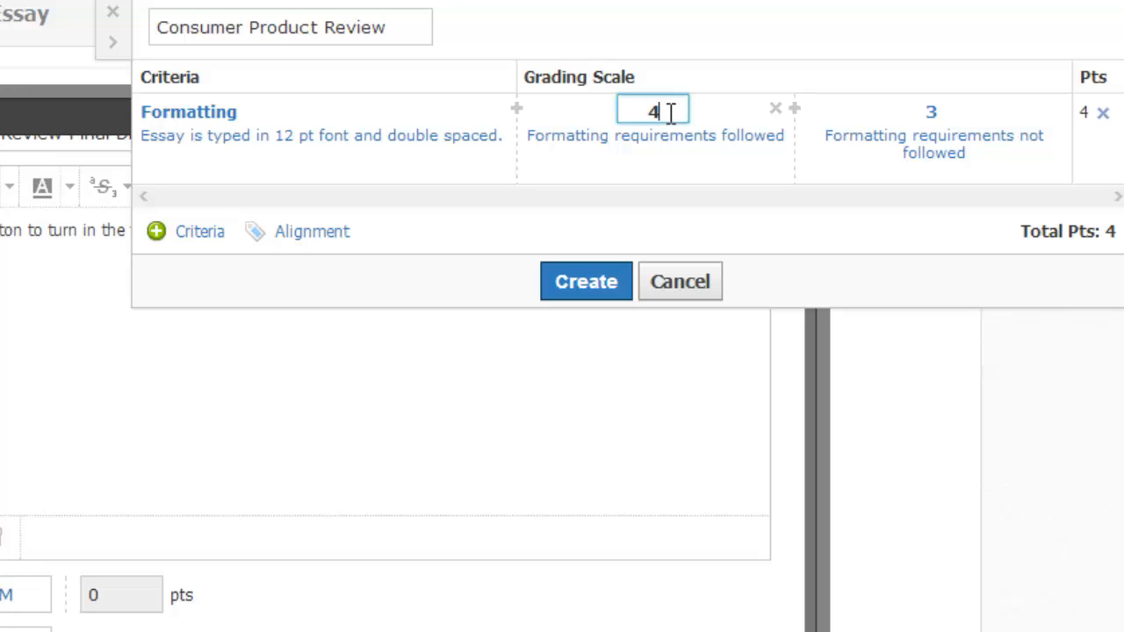
{"action": "key", "text": "BackSpace"}
{"action": "type", "text": "2"}
{"action": "left_click", "coordinate": [943, 114]}
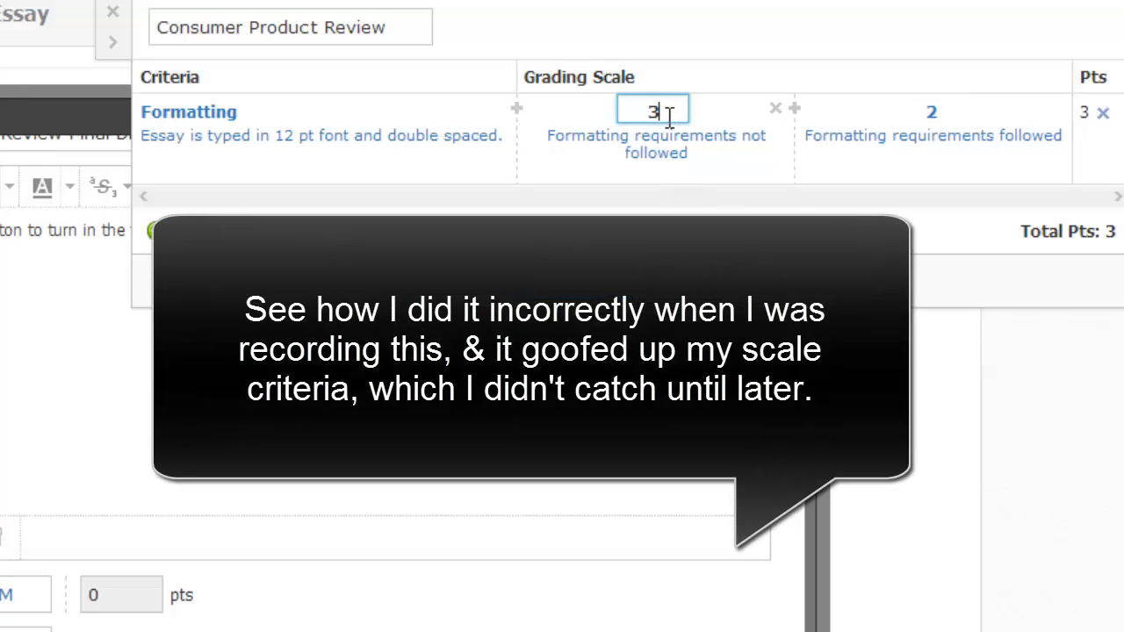
Step: Set the "Formatting requirements not followed" level to 2.5 points and the "Formatting requirements followed" level to 0
{"action": "key", "text": "BackSpace"}
{"action": "type", "text": "2"}
{"action": "left_click", "coordinate": [951, 113]}
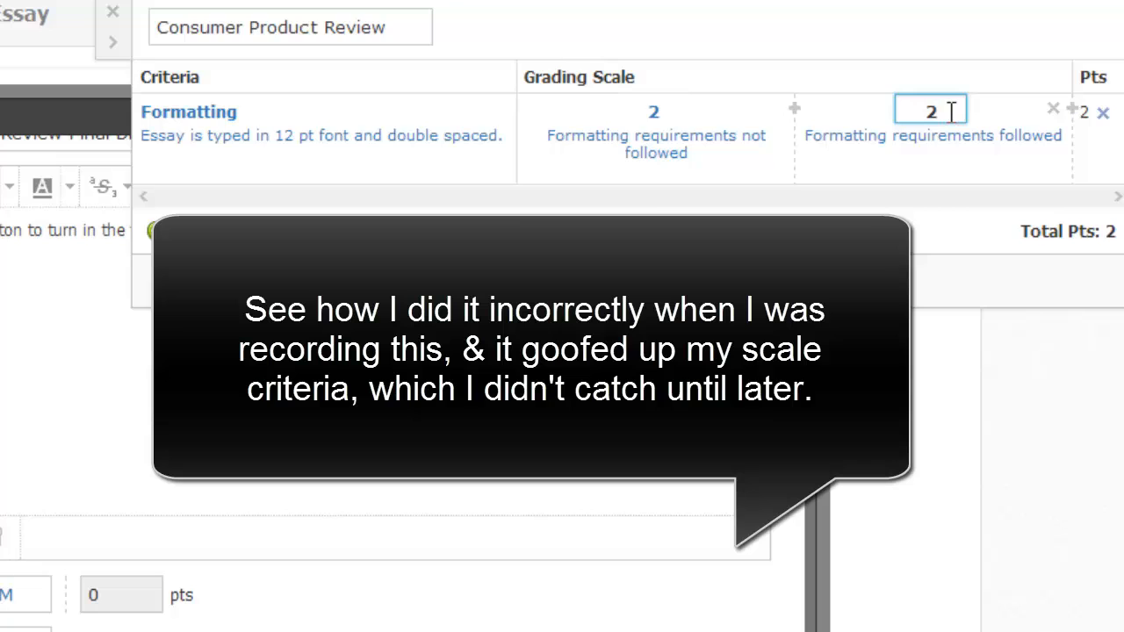
{"action": "key", "text": "BackSpace"}
{"action": "type", "text": "0"}
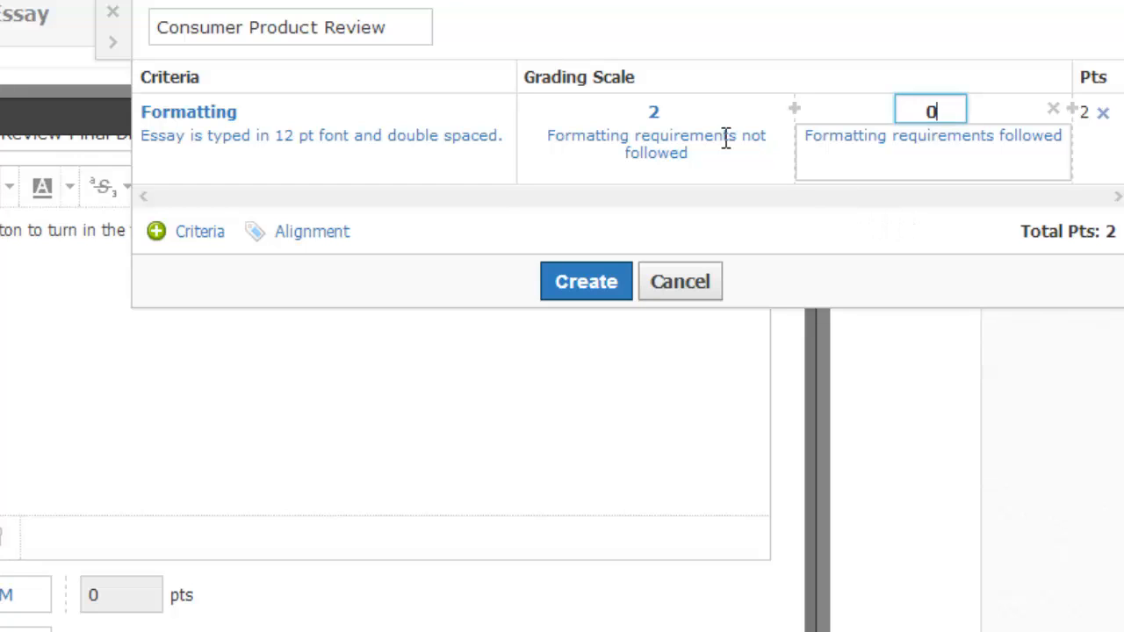
{"action": "left_click", "coordinate": [689, 114]}
{"action": "type", "text": ".5"}
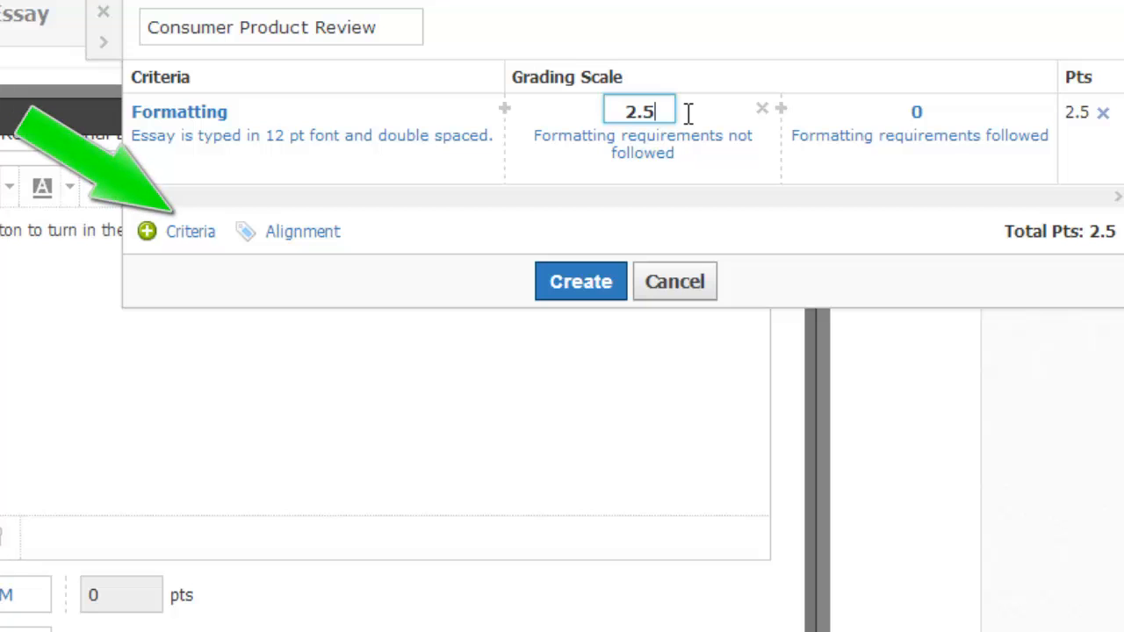
Step: Add a second rubric criterion below Formatting and title it "Heading"
{"action": "left_click", "coordinate": [191, 237]}
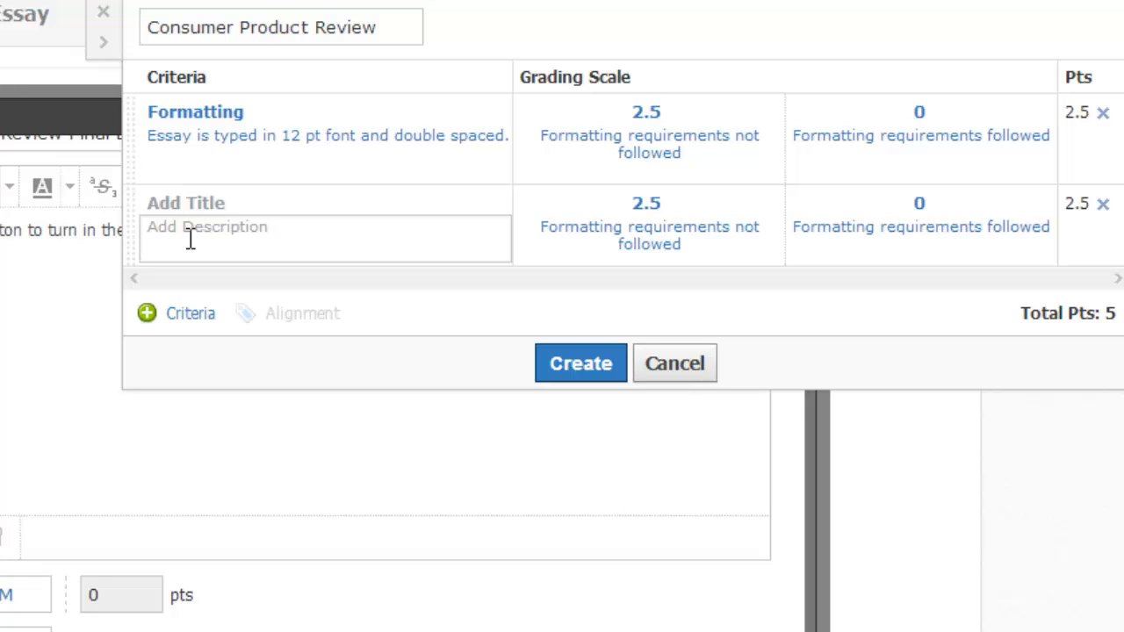
{"action": "left_click", "coordinate": [244, 201]}
{"action": "type", "text": "Heading"}
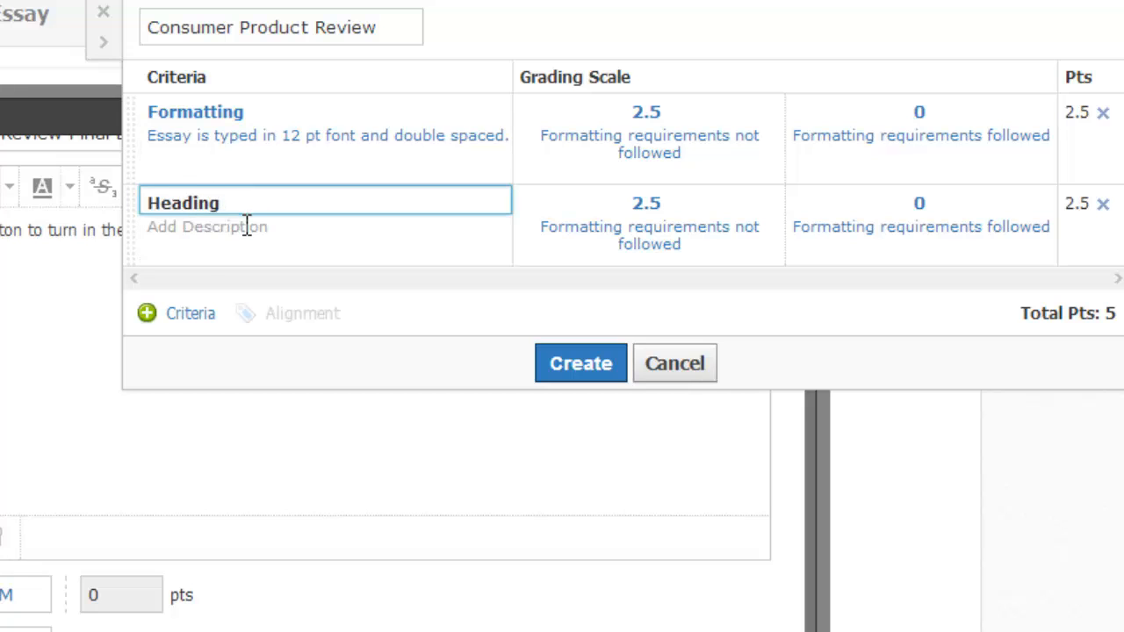
Step: Describe the Heading criterion as "Heading includes full name, date, and class period"
{"action": "left_click", "coordinate": [247, 226]}
{"action": "type", "text": "Heading includes full name, dat"}
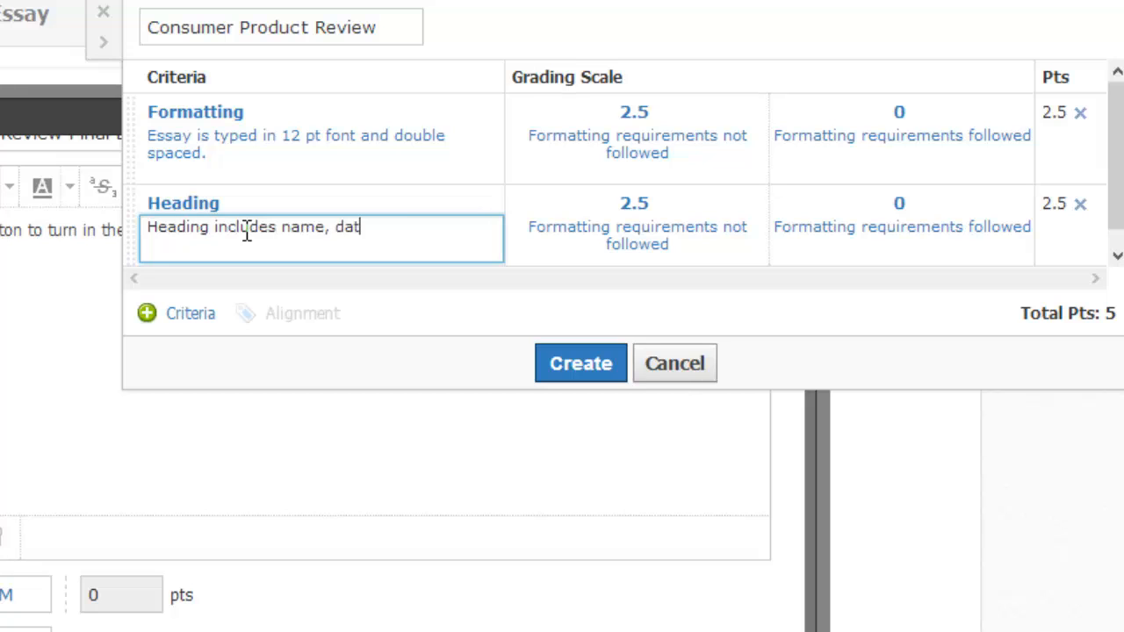
{"action": "type", "text": "e"}
{"action": "key", "text": "BackSpace"}
{"action": "key", "text": "BackSpace"}
{"action": "key", "text": "BackSpace"}
{"action": "key", "text": "BackSpace"}
{"action": "key", "text": "BackSpace"}
{"action": "key", "text": "BackSpace"}
{"action": "key", "text": "BackSpace"}
{"action": "key", "text": "BackSpace"}
{"action": "key", "text": "BackSpace"}
{"action": "key", "text": "BackSpace"}
{"action": "type", "text": "full name, date, and class period"}
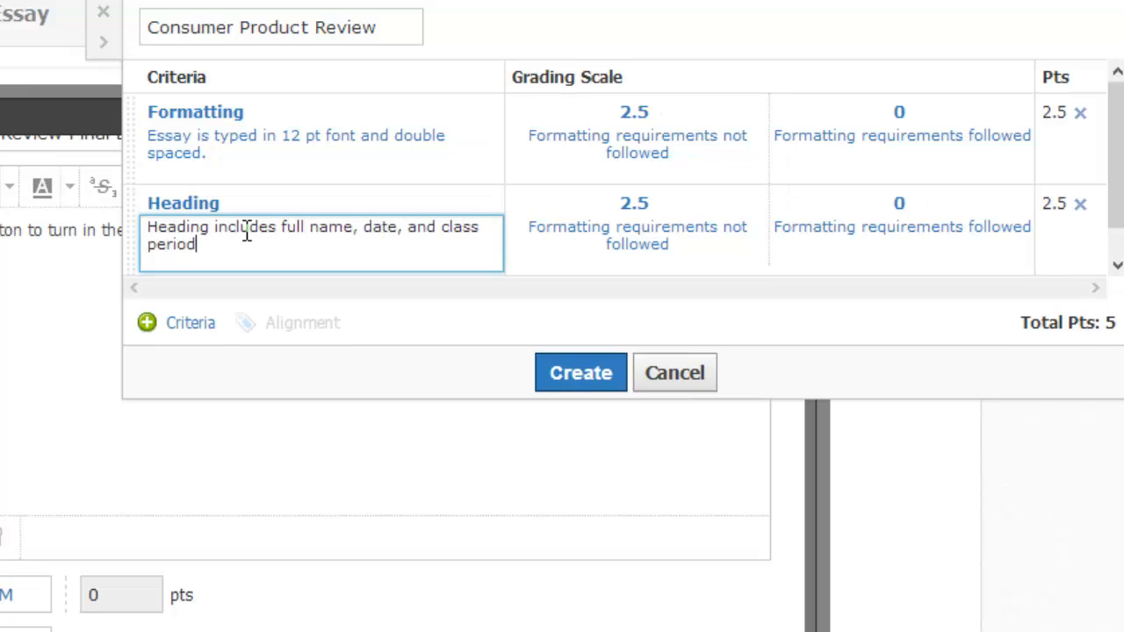
Step: Add a third criterion below Heading and insert two extra levels into its grading scale
{"action": "left_click", "coordinate": [156, 326]}
{"action": "left_click", "coordinate": [158, 317]}
{"action": "left_click", "coordinate": [162, 323]}
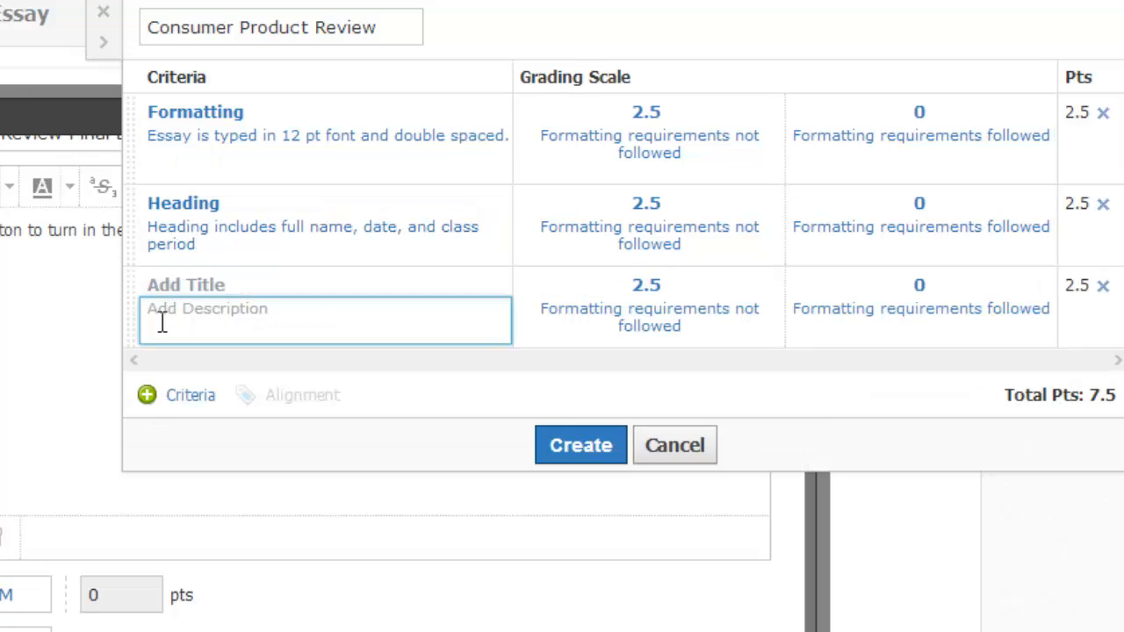
{"action": "type", "text": "Headline"}
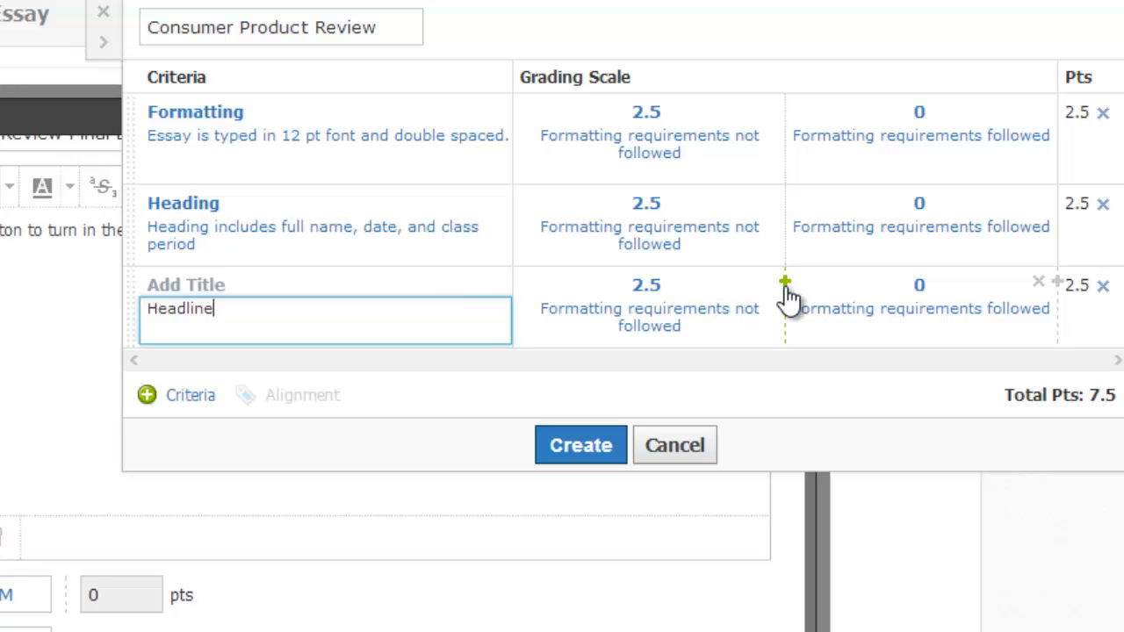
{"action": "left_click", "coordinate": [786, 286]}
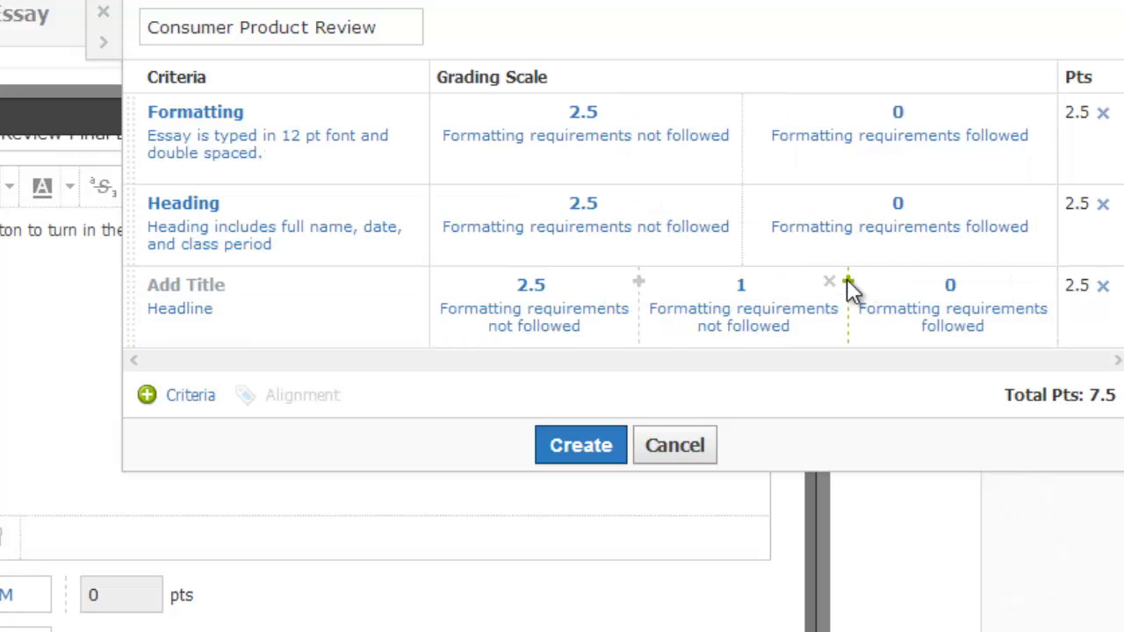
{"action": "left_click", "coordinate": [847, 278]}
Step: Title the third criterion "Headline" and clear its description
{"action": "left_click", "coordinate": [238, 284]}
{"action": "type", "text": "Headline"}
{"action": "key", "text": "Tab"}
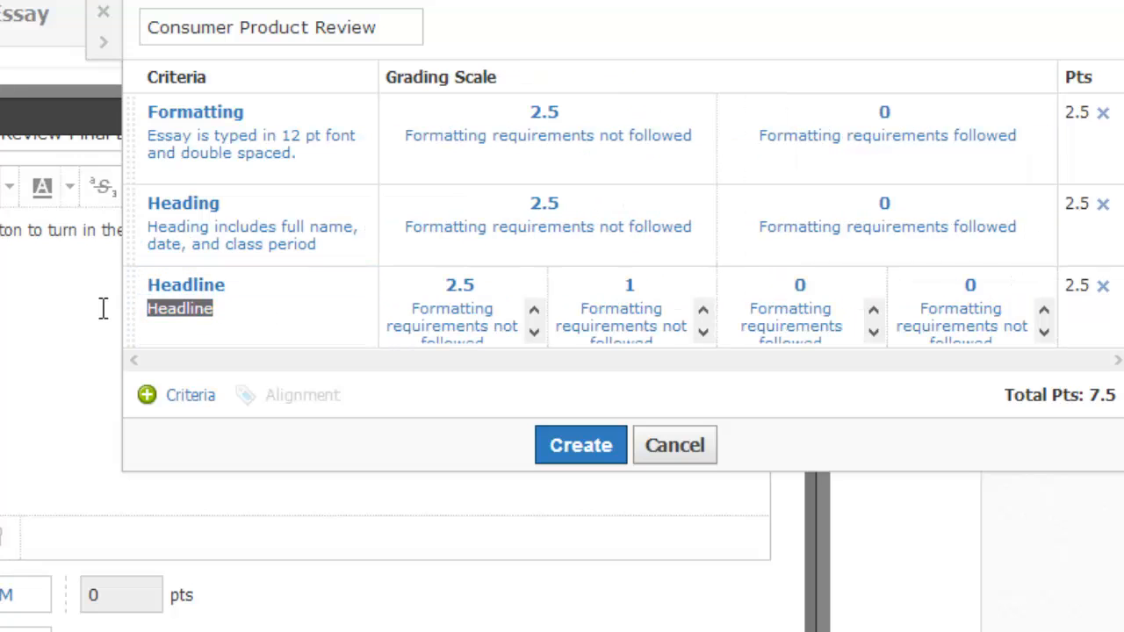
{"action": "left_click", "coordinate": [234, 314]}
{"action": "key", "text": "BackSpace"}
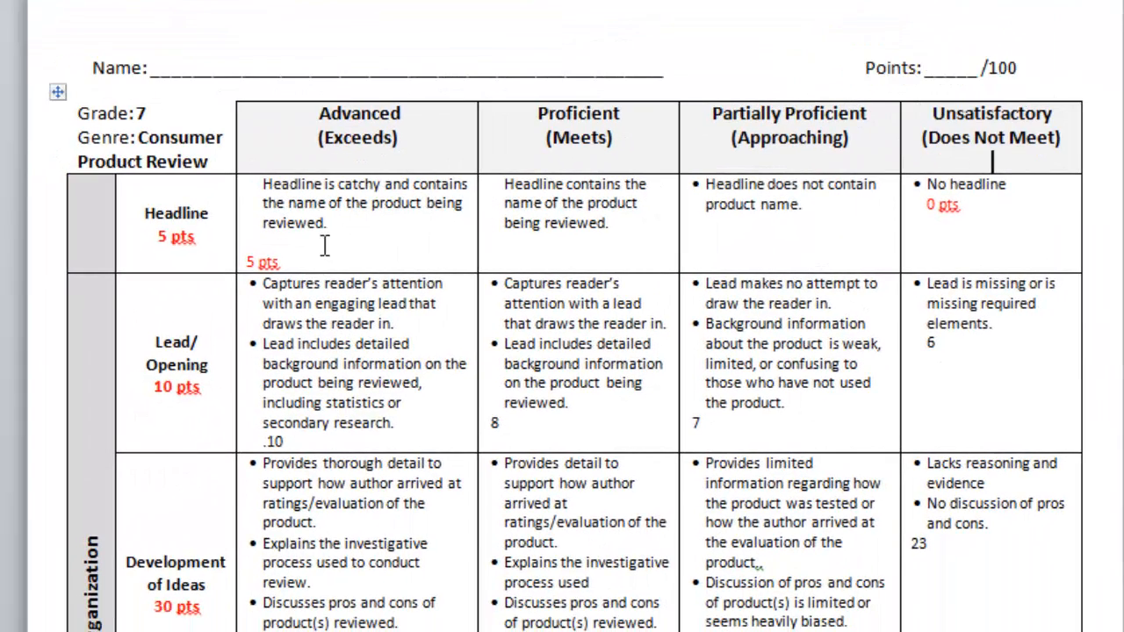
Step: Copy the Advanced headline descriptor from the Word rubric document and replace the Headline criterion's first level description with it in Schoology
{"action": "left_click_drag", "start_coordinate": [46, 257], "coordinate": [111, 290]}
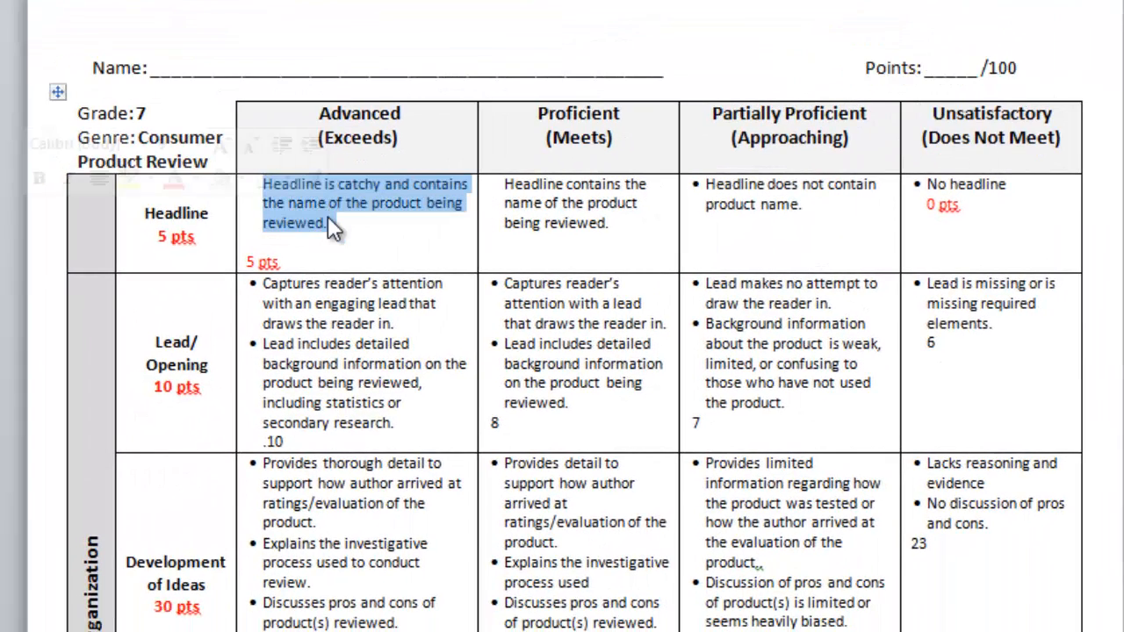
{"action": "key", "text": "ctrl+c"}
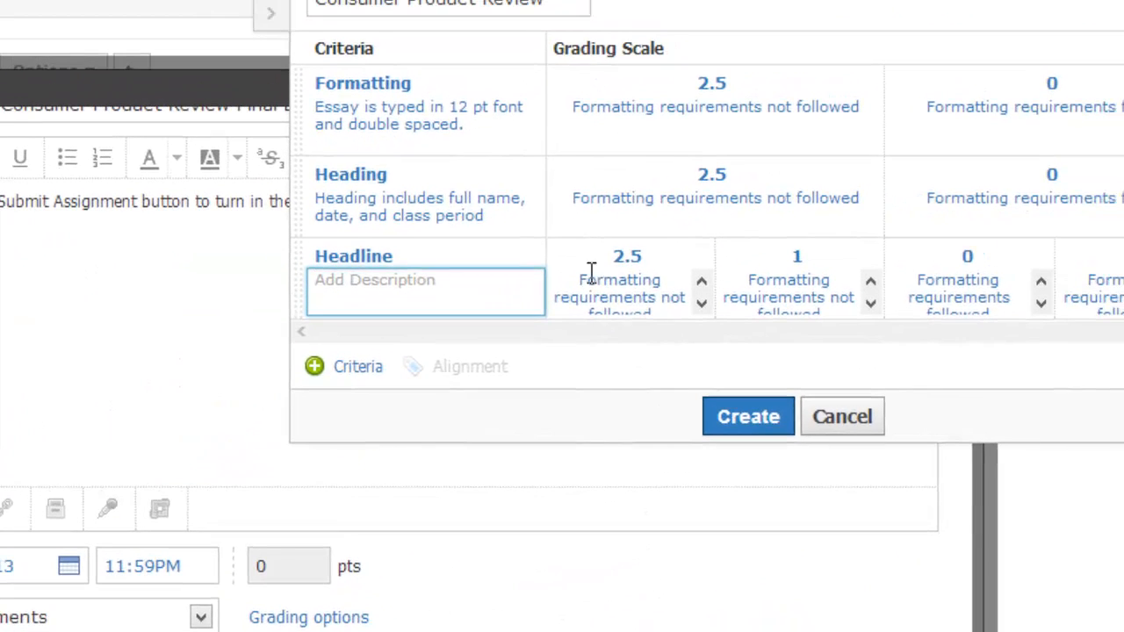
{"action": "left_click", "coordinate": [592, 275]}
{"action": "left_click_drag", "start_coordinate": [549, 293], "coordinate": [712, 352]}
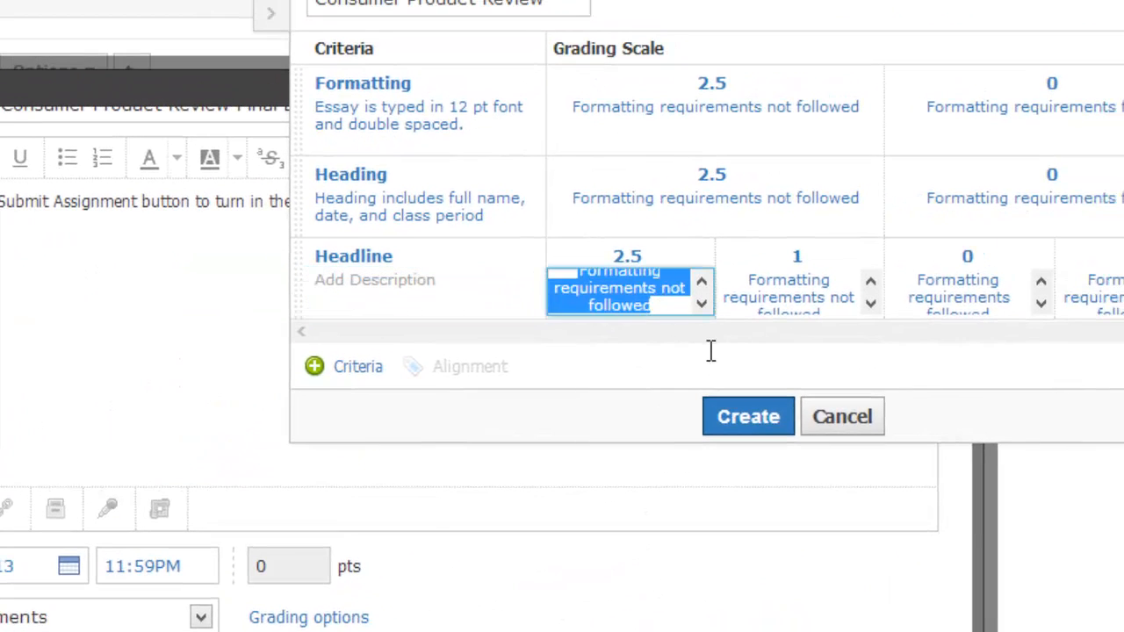
Step: Set the first three levels of the Headline criterion to 5, 3 and 1 points
{"action": "left_click_drag", "start_coordinate": [661, 257], "coordinate": [617, 253]}
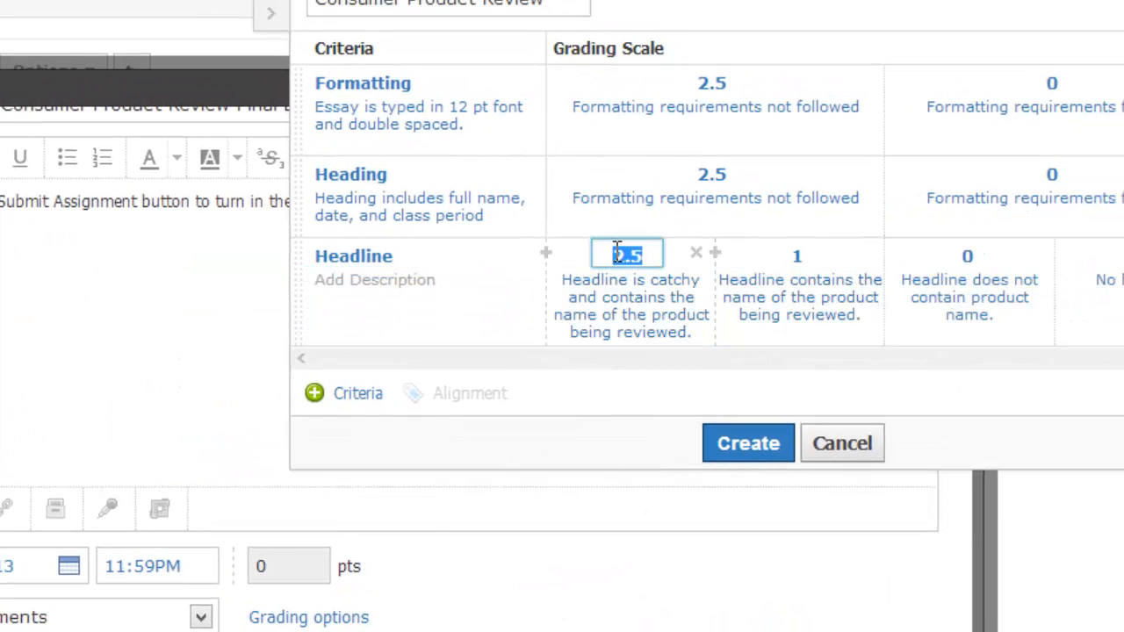
{"action": "type", "text": "5"}
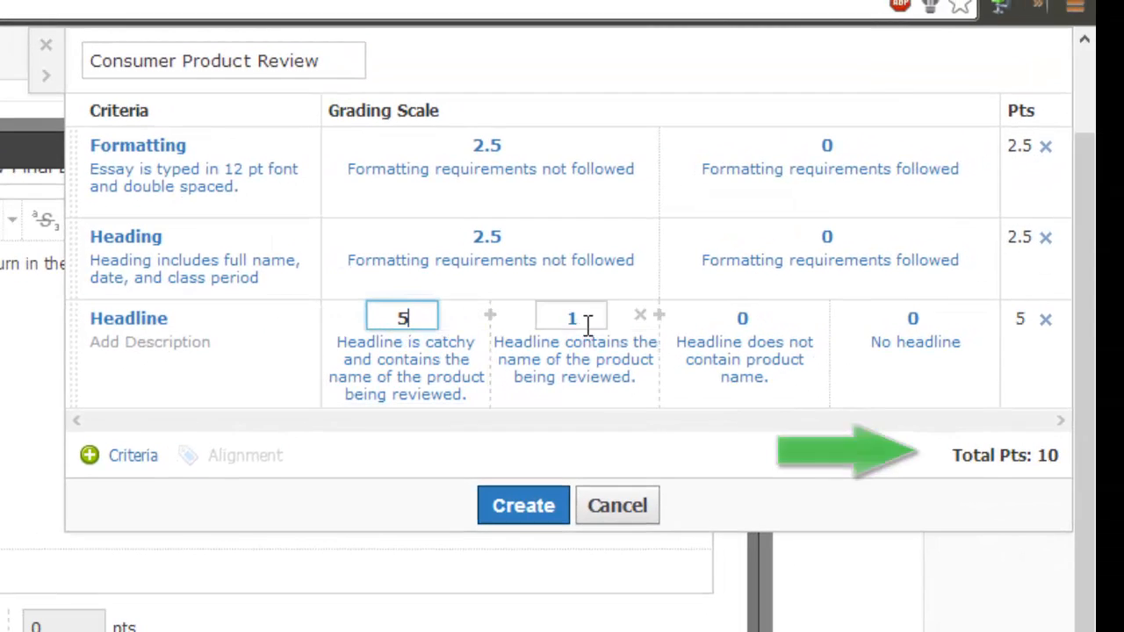
{"action": "left_click_drag", "start_coordinate": [588, 321], "coordinate": [568, 314]}
{"action": "type", "text": "3"}
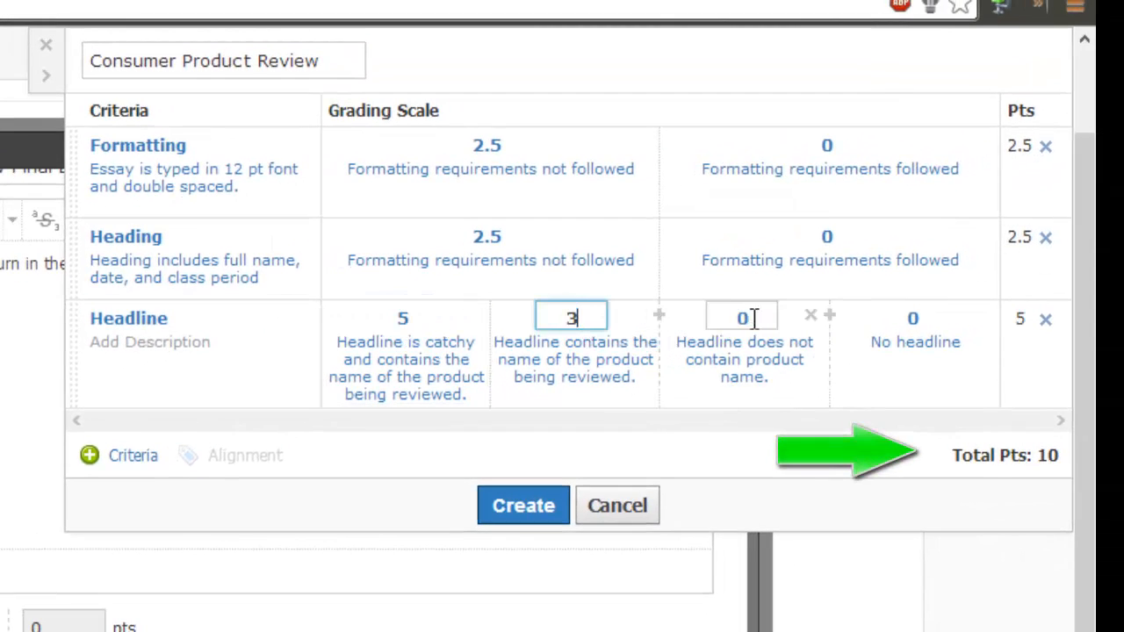
{"action": "left_click", "coordinate": [745, 319]}
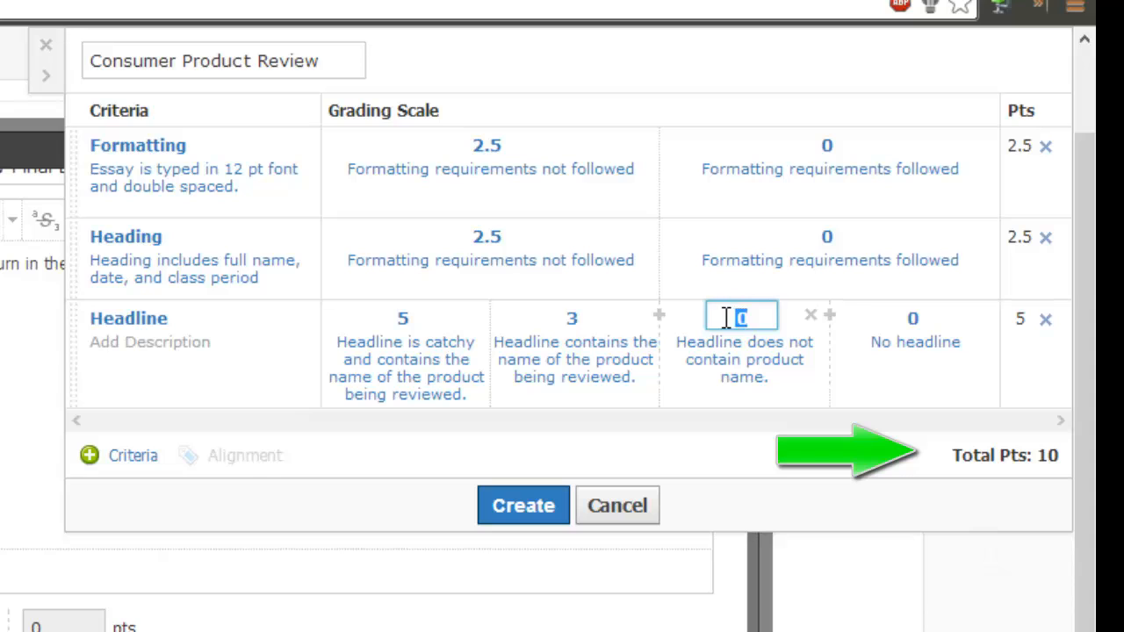
{"action": "type", "text": "1"}
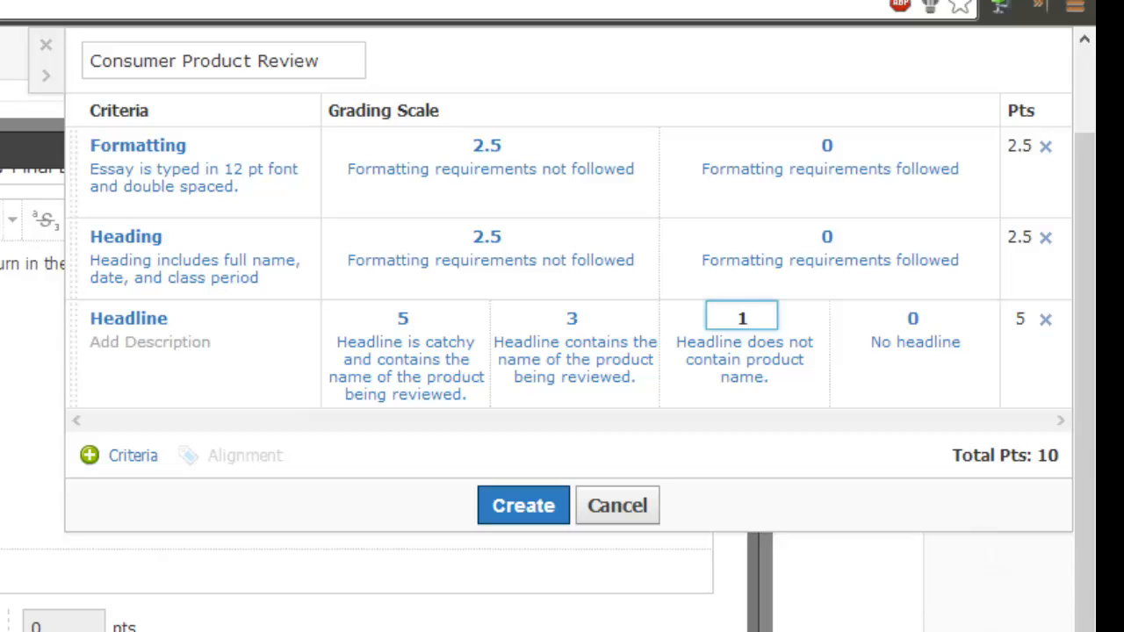
{"action": "key", "text": "Return"}
Step: Add a fourth rubric criterion below Headline and title it "Lead/Opening"
{"action": "left_click", "coordinate": [123, 458]}
{"action": "left_click", "coordinate": [148, 425]}
{"action": "type", "text": "Lead"}
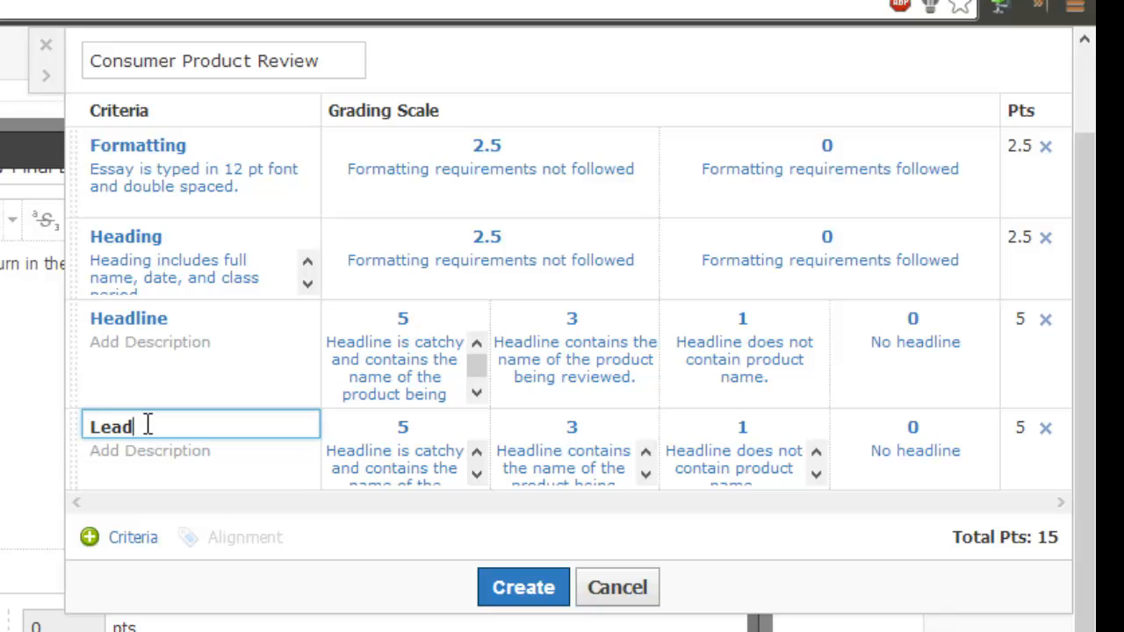
{"action": "type", "text": "/Opening"}
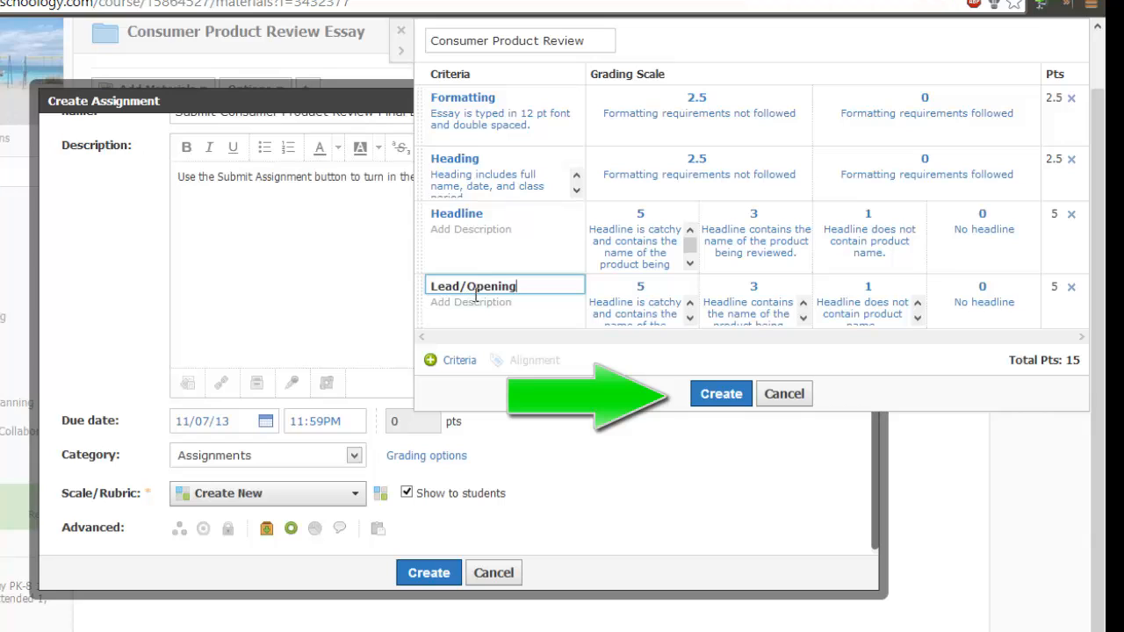
Step: Create the Consumer Product Review rubric and finish creating the assignment with it attached
{"action": "left_click", "coordinate": [716, 394]}
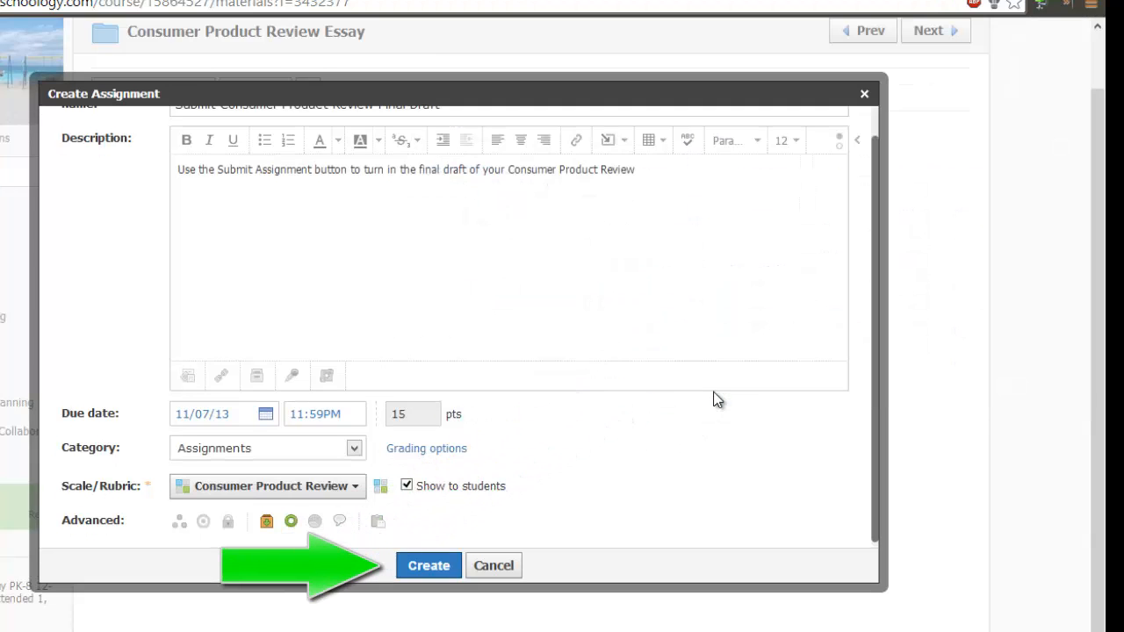
{"action": "left_click", "coordinate": [430, 568]}
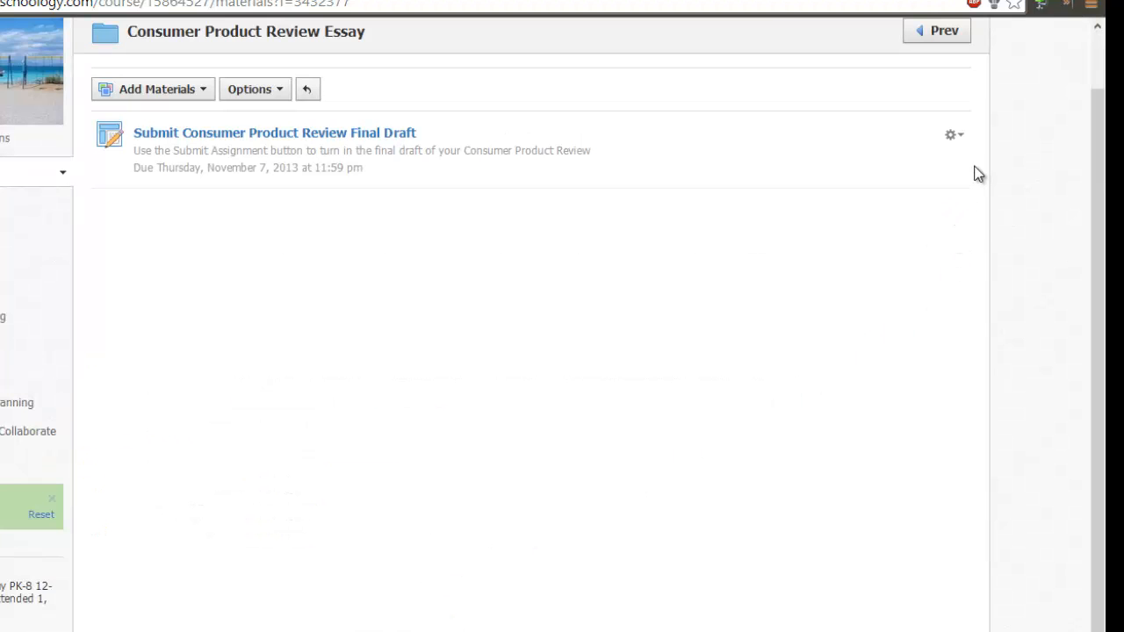
Step: Reopen the assignment's rubric for editing and set the Lead/Opening criterion's first level to 10 points
{"action": "left_click", "coordinate": [956, 138]}
{"action": "left_click", "coordinate": [939, 162]}
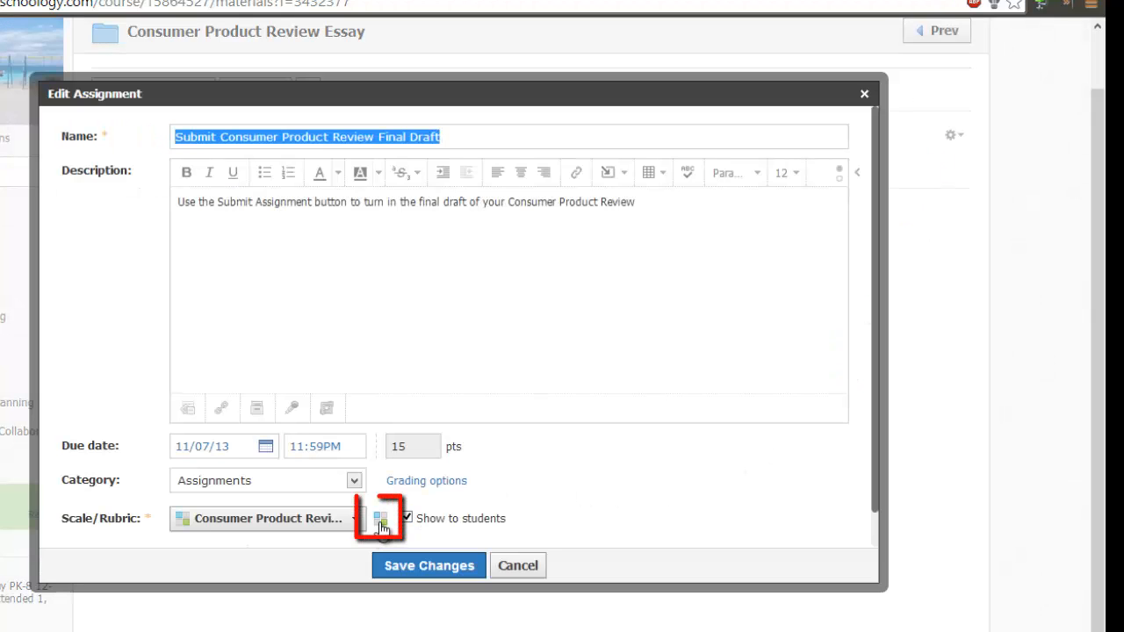
{"action": "left_click", "coordinate": [381, 522]}
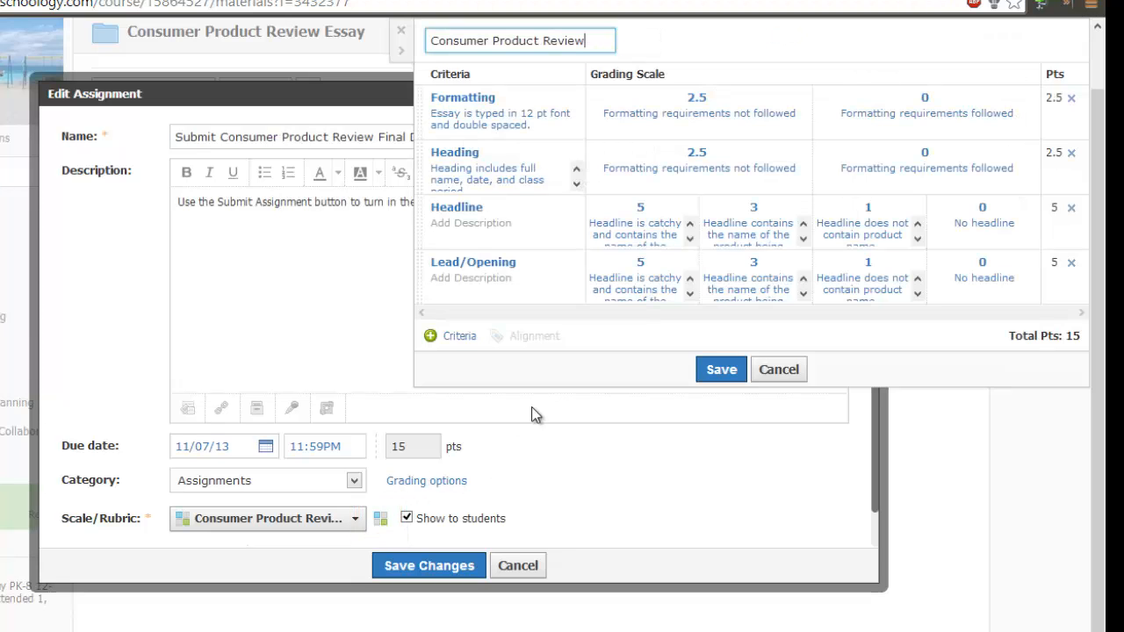
{"action": "left_click", "coordinate": [597, 295]}
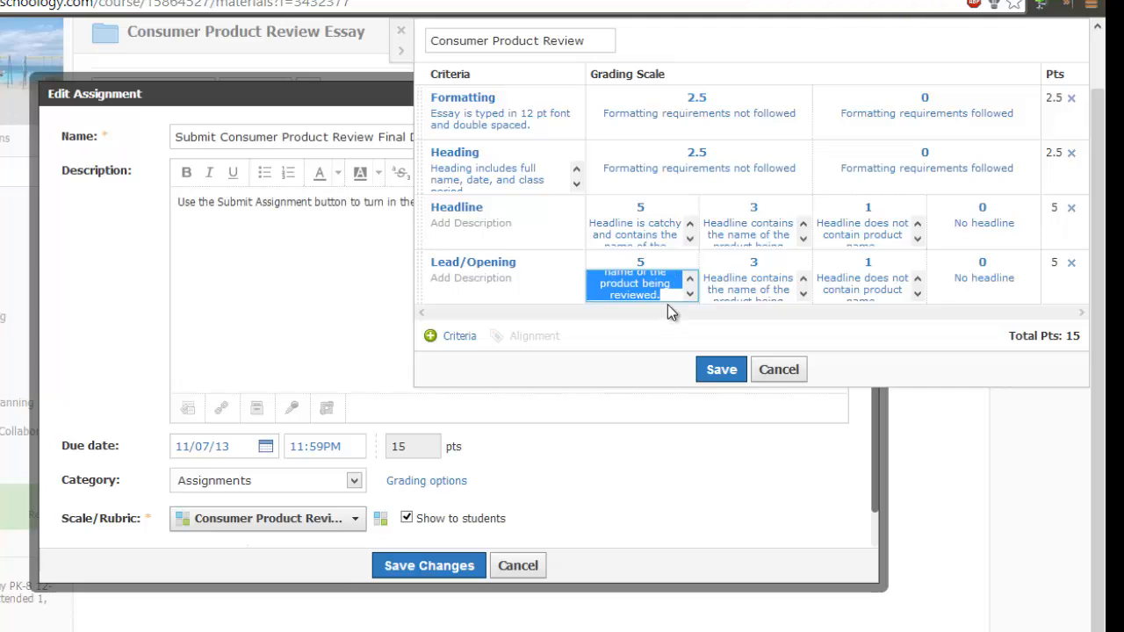
{"action": "left_click", "coordinate": [651, 266]}
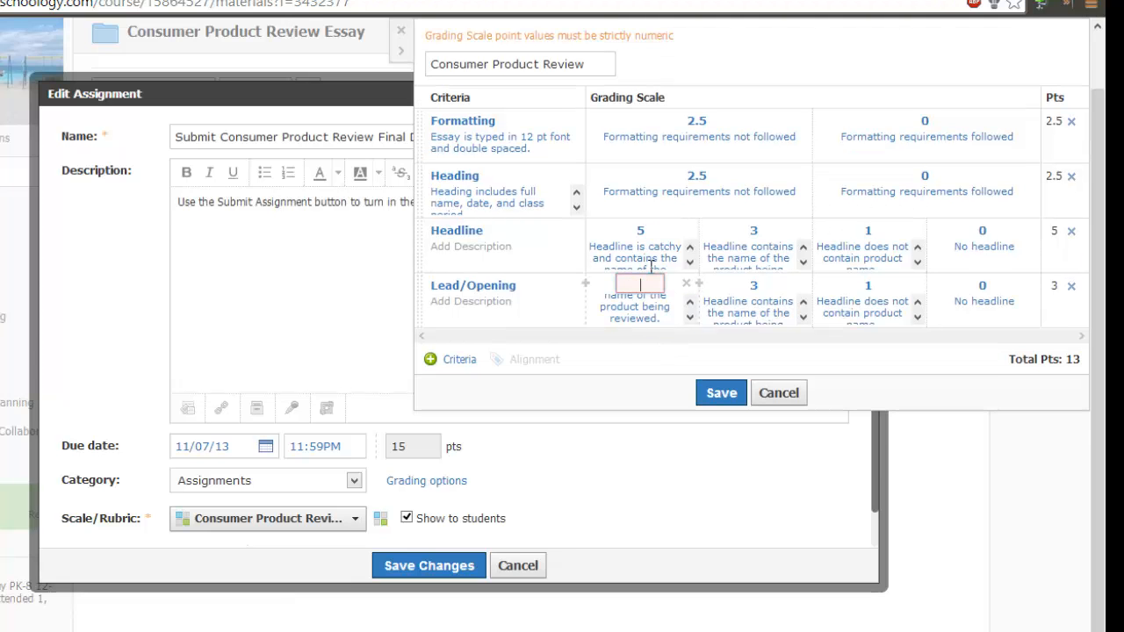
{"action": "key", "text": "BackSpace"}
{"action": "type", "text": "10"}
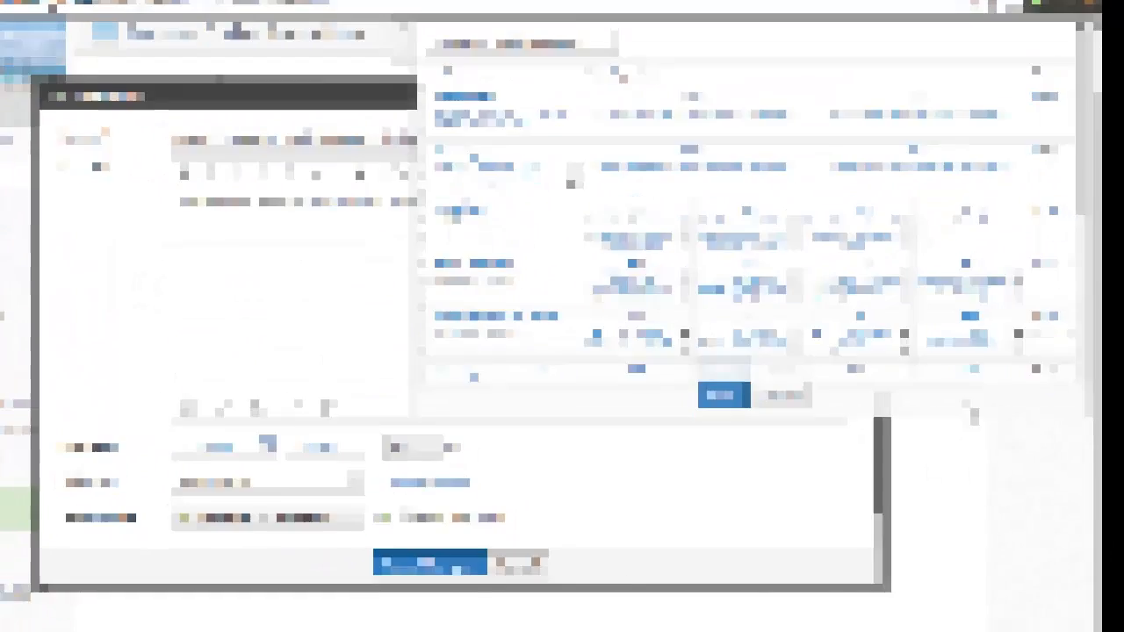
Step: Save the completed Consumer Product Review rubric and the changes to the assignment
{"action": "scroll", "coordinate": [1082, 160], "scroll_direction": "down", "scroll_amount": 4}
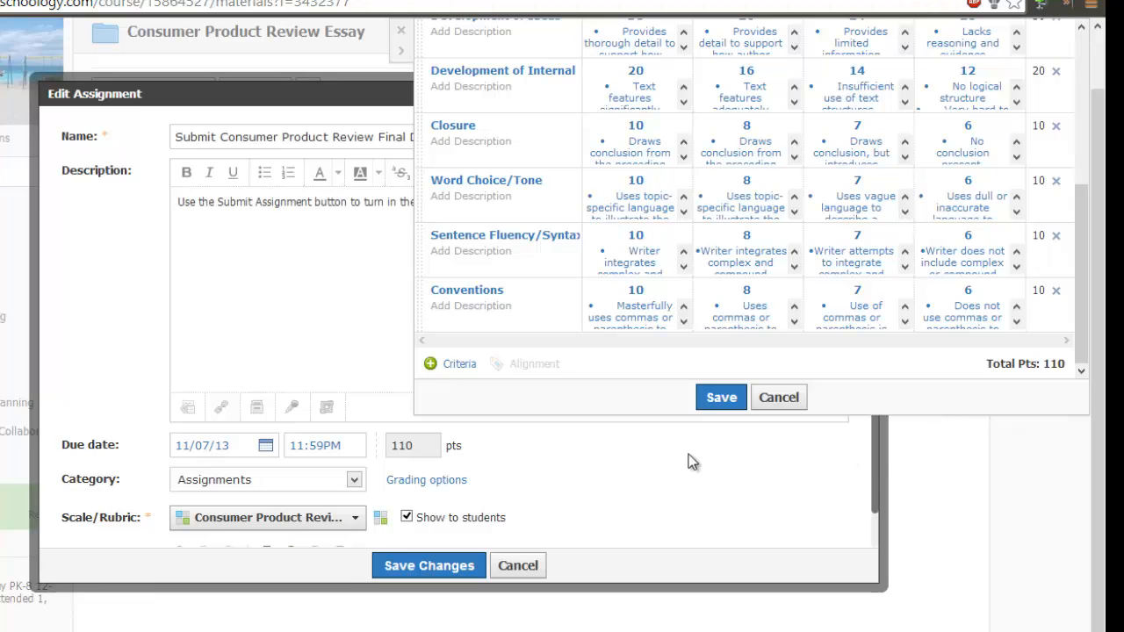
{"action": "left_click", "coordinate": [716, 403]}
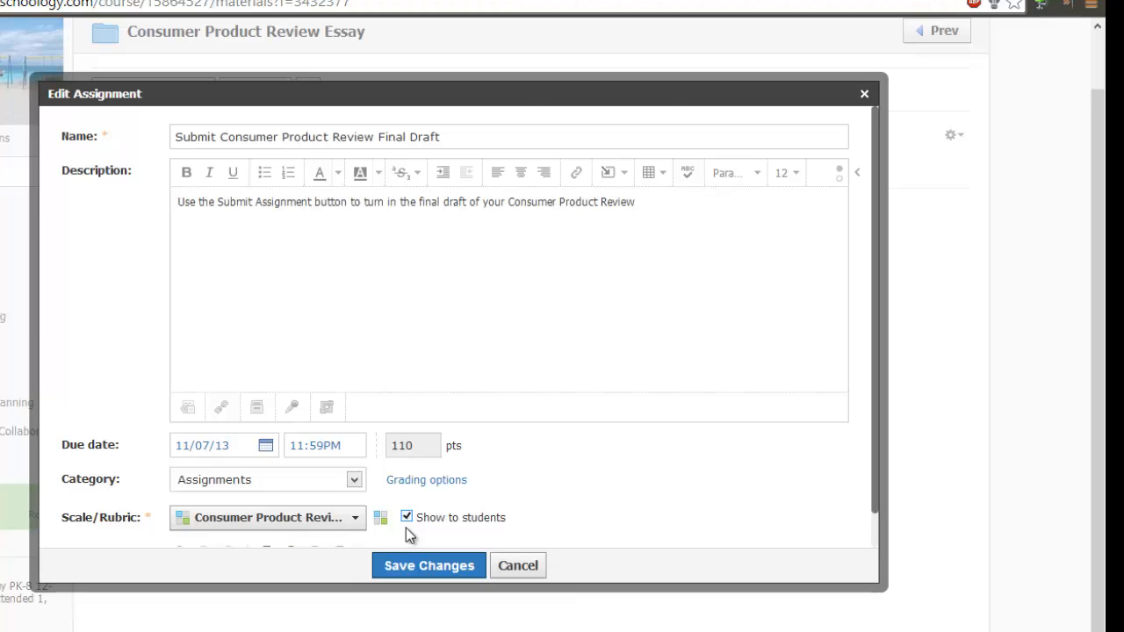
{"action": "left_click", "coordinate": [419, 563]}
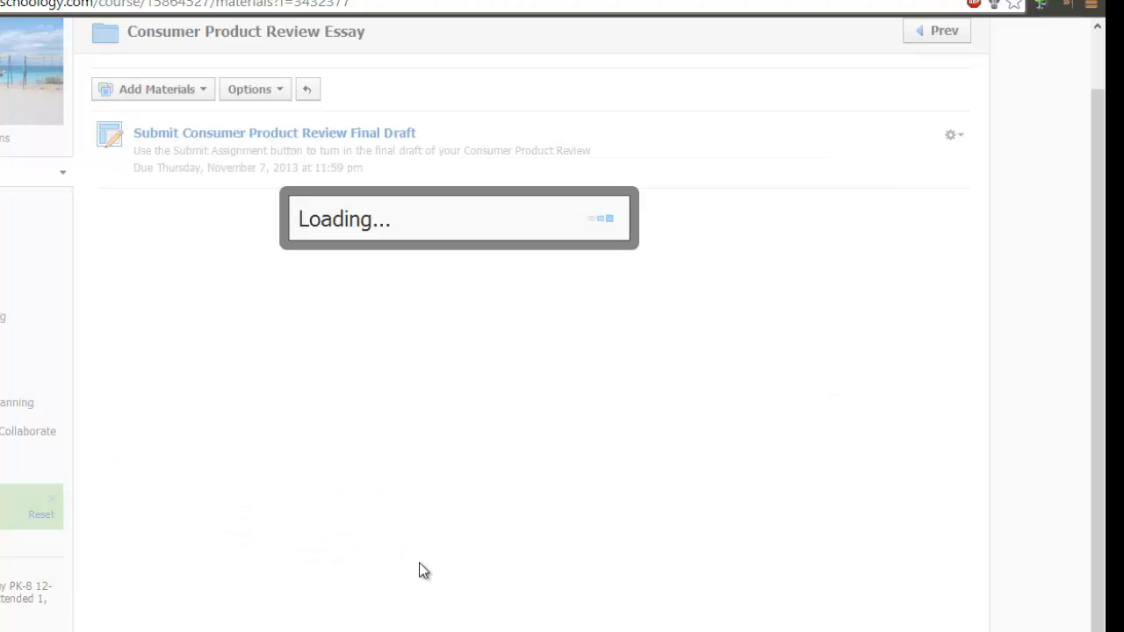
Step: Open the Submit Consumer Product Review Final Draft assignment and review its full rubric from Formatting to Conventions
{"action": "left_click", "coordinate": [347, 133]}
{"action": "scroll", "coordinate": [828, 501], "scroll_direction": "down", "scroll_amount": 3}
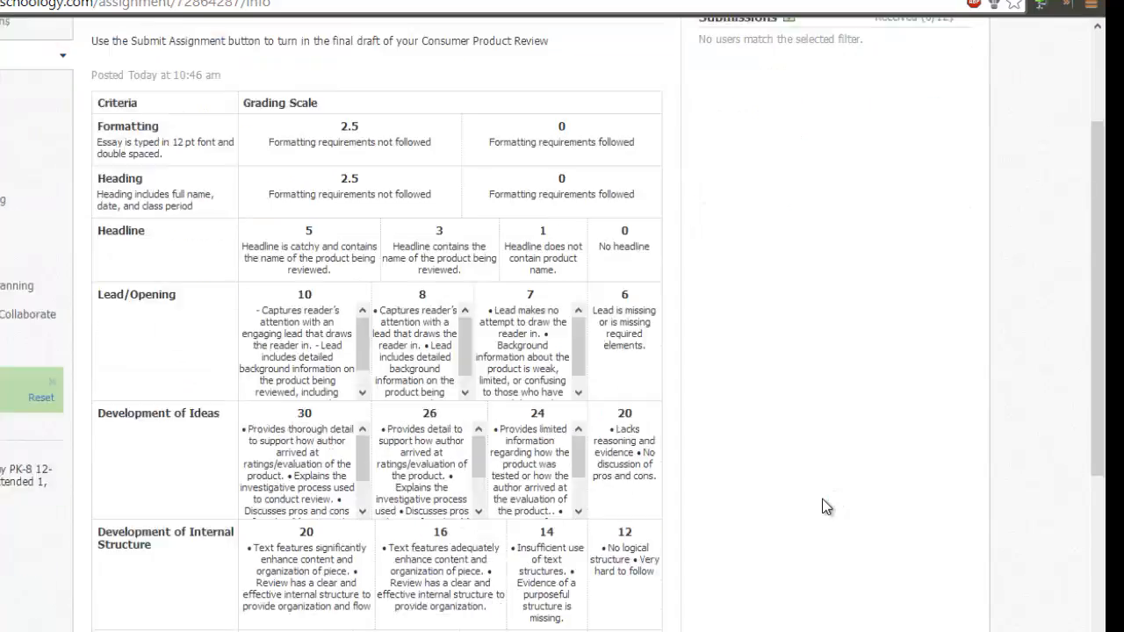
{"action": "scroll", "coordinate": [828, 507], "scroll_direction": "down", "scroll_amount": 8}
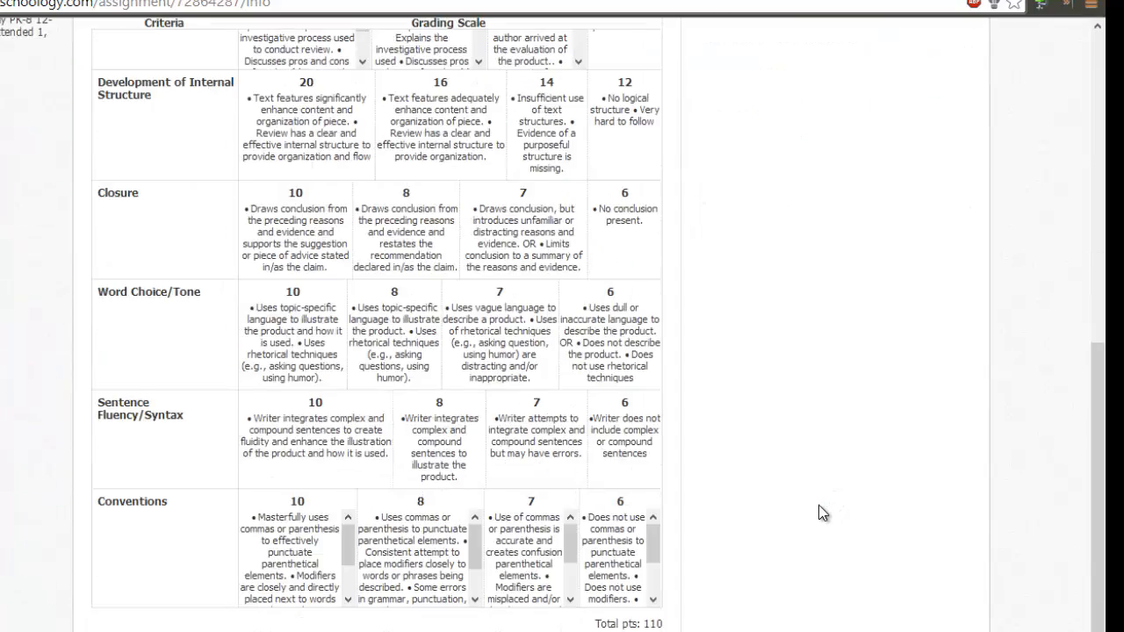
{"action": "scroll", "coordinate": [823, 513], "scroll_direction": "up", "scroll_amount": 12}
Step: Check the assignment's "Show to students" rubric option in its edit settings, and close them without saving
{"action": "left_click", "coordinate": [954, 141]}
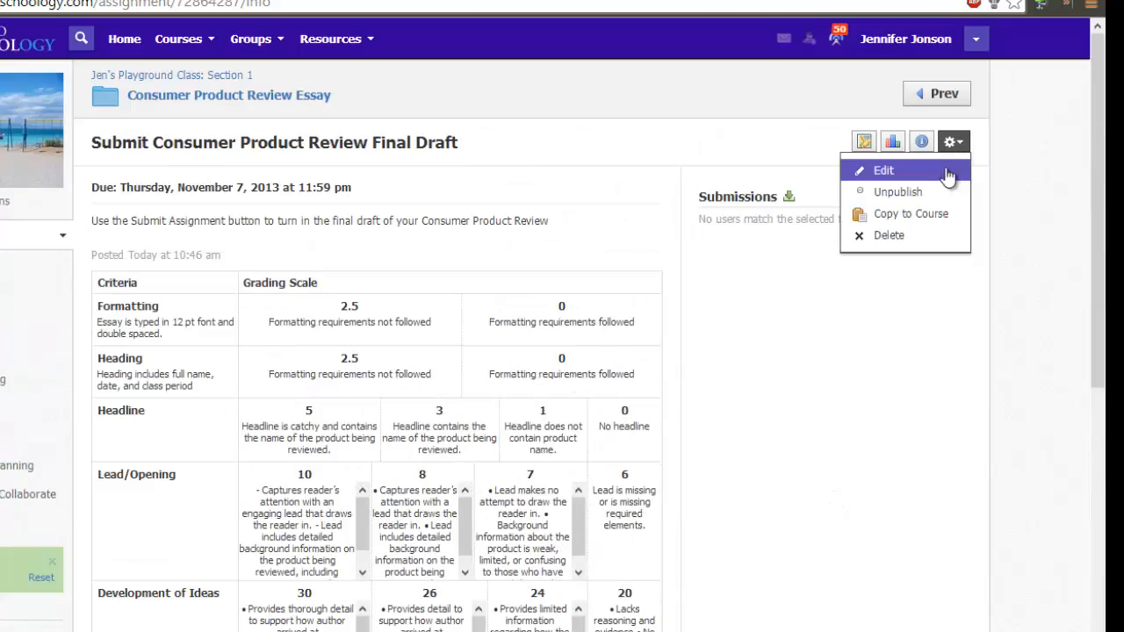
{"action": "left_click", "coordinate": [941, 172]}
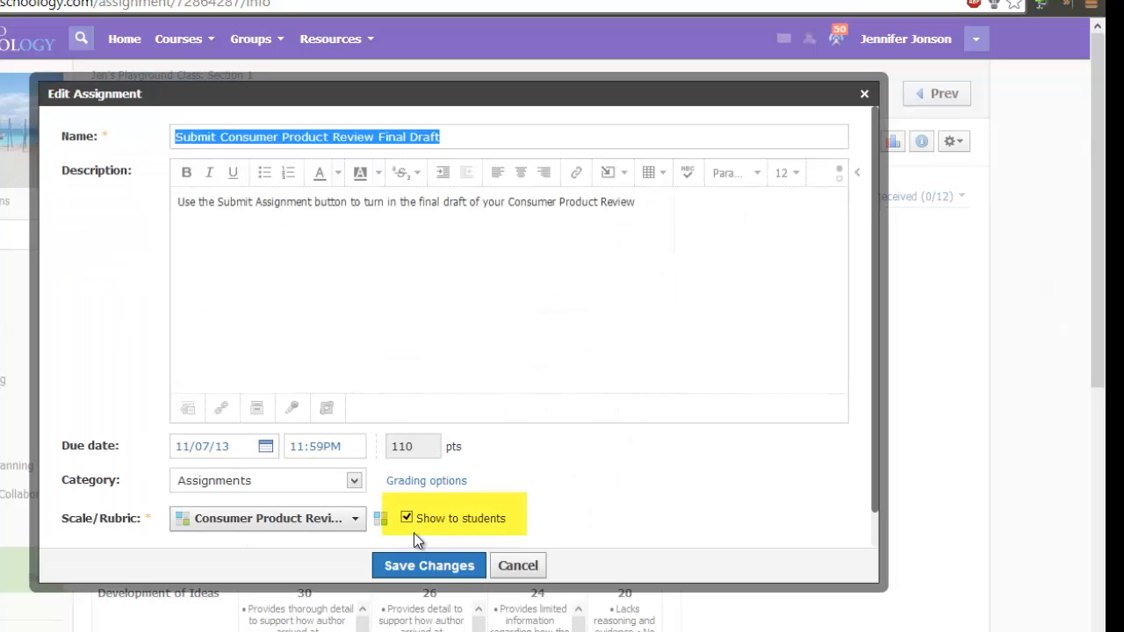
{"action": "left_click", "coordinate": [516, 565]}
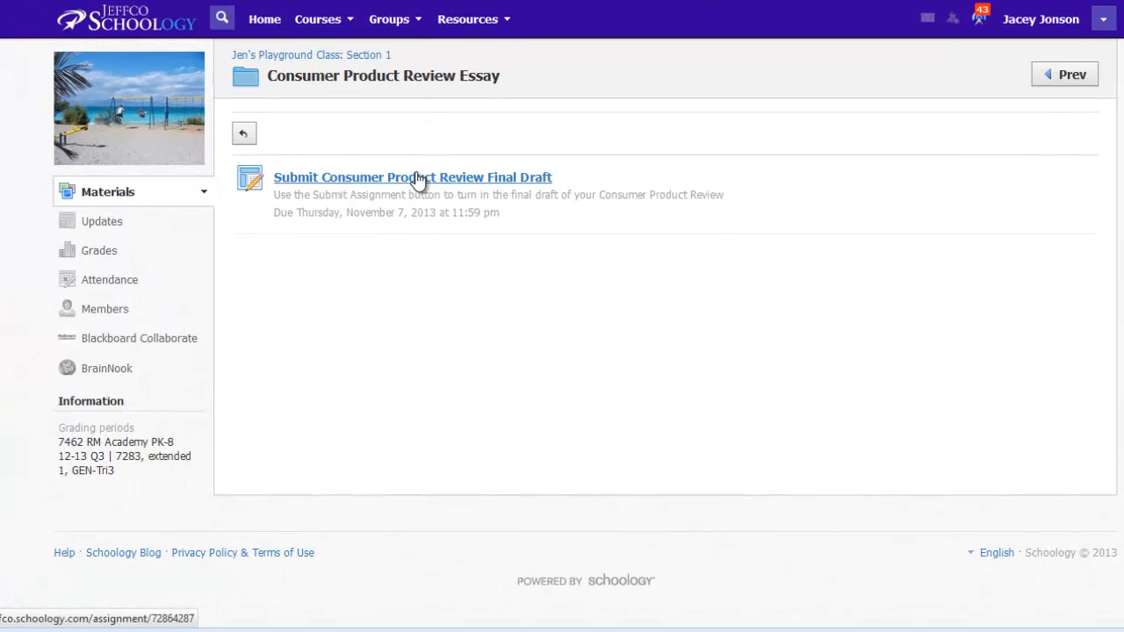
Step: Open the Submit Consumer Product Review Final Draft assignment from the student account to view its rubric
{"action": "left_click", "coordinate": [416, 179]}
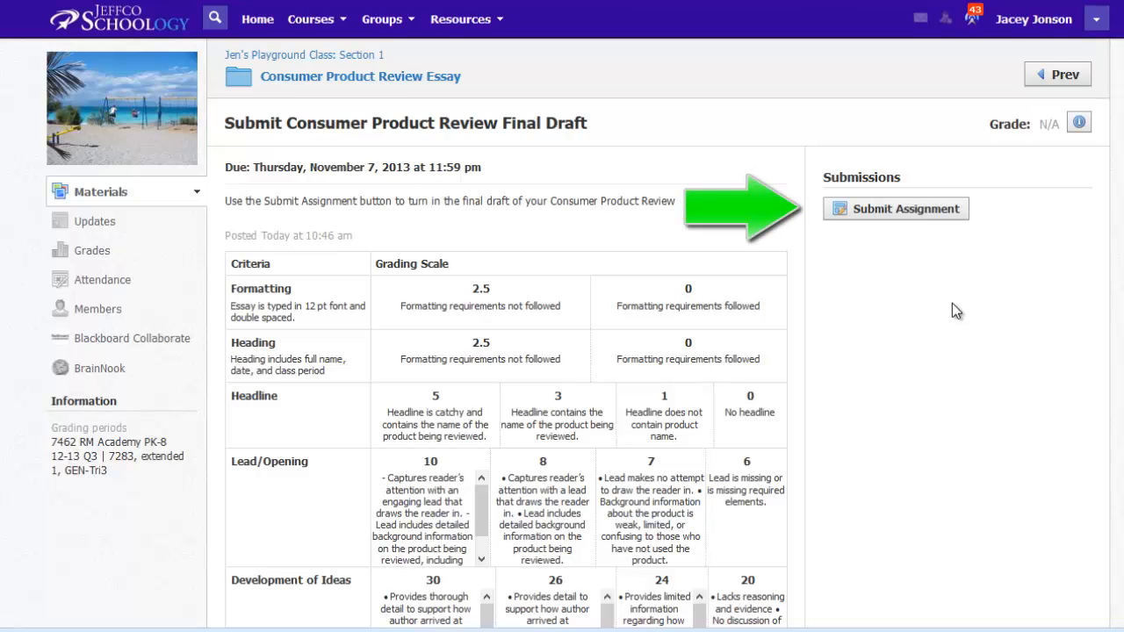
Step: Submit the Google Docs file "A SUPER AWESOME SAVE...AGAIN!" from the student's personal resources to the assignment
{"action": "left_click", "coordinate": [944, 210]}
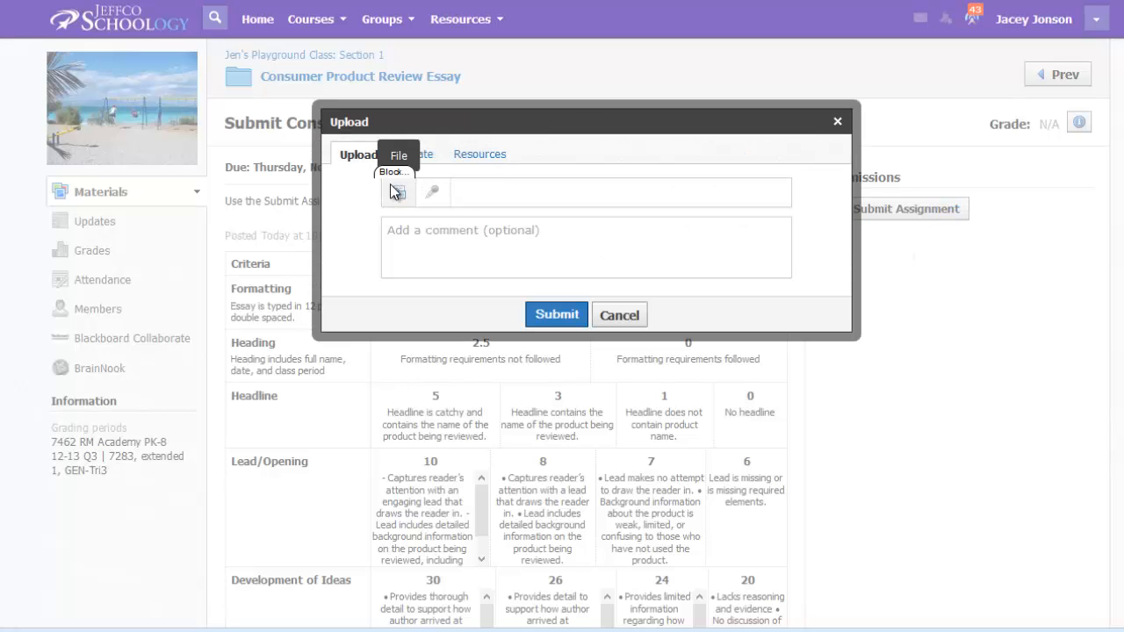
{"action": "left_click", "coordinate": [479, 154]}
{"action": "left_click", "coordinate": [383, 180]}
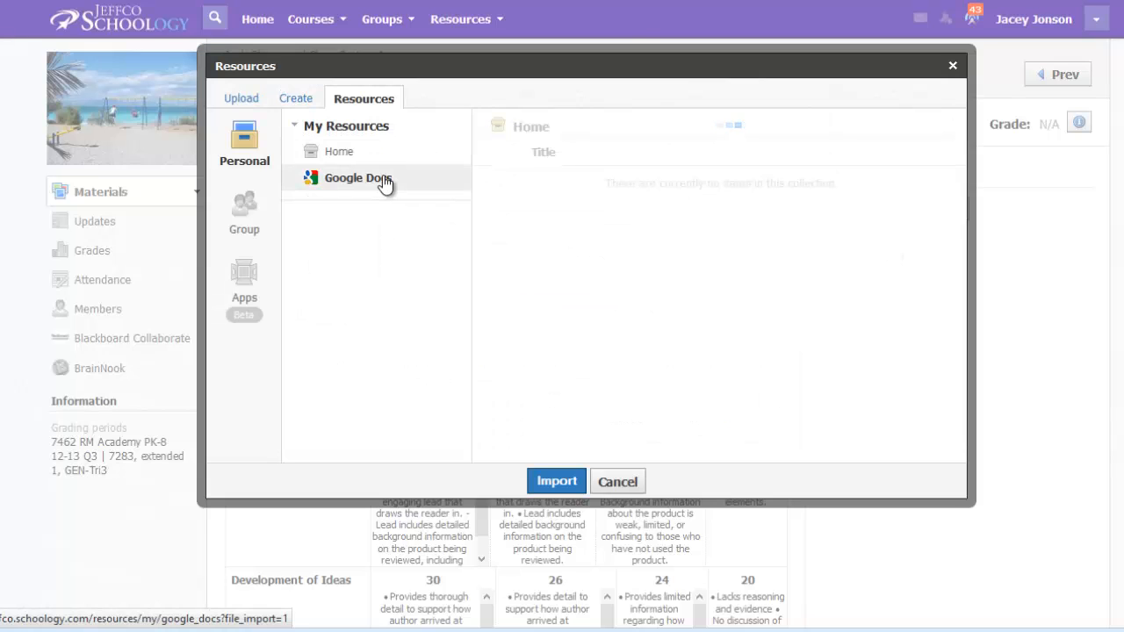
{"action": "left_click", "coordinate": [478, 232]}
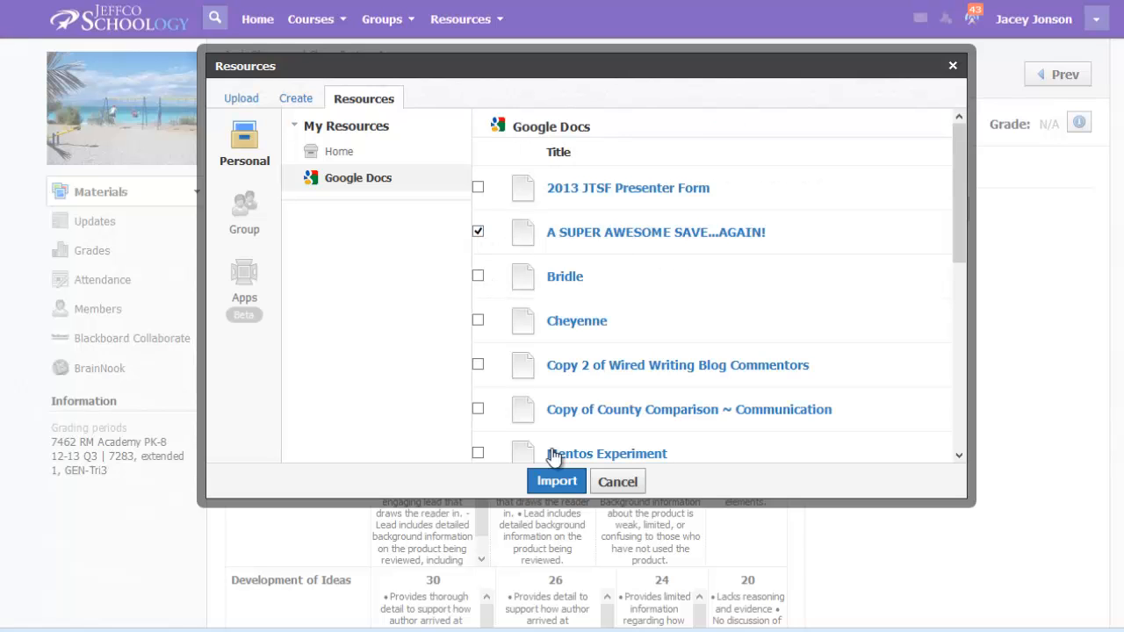
{"action": "left_click", "coordinate": [552, 482]}
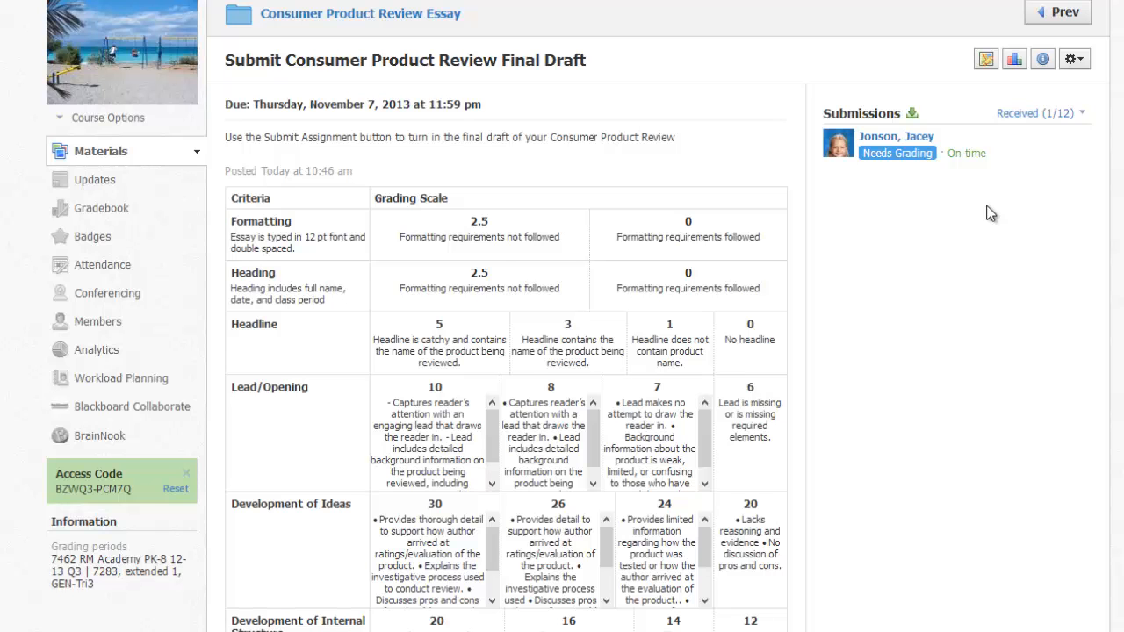
Step: Open the student's submission for grading and rate its rubric: Formatting 0, Heading 2.5, Headline 5, Lead/Opening 8, Development of Ideas 30
{"action": "left_click", "coordinate": [839, 143]}
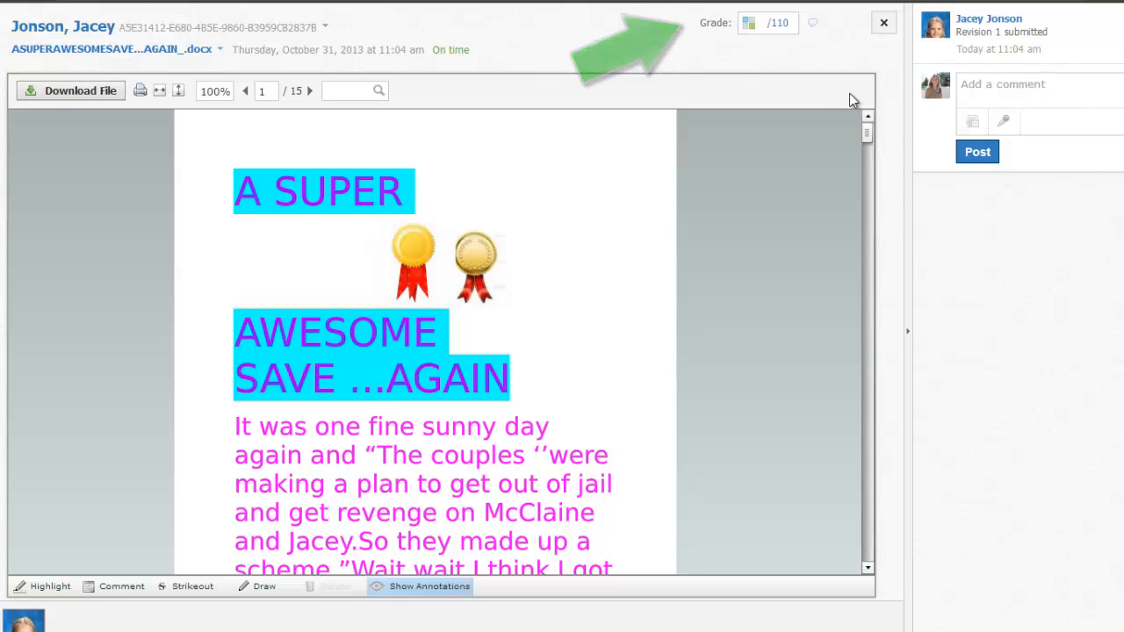
{"action": "left_click", "coordinate": [753, 23]}
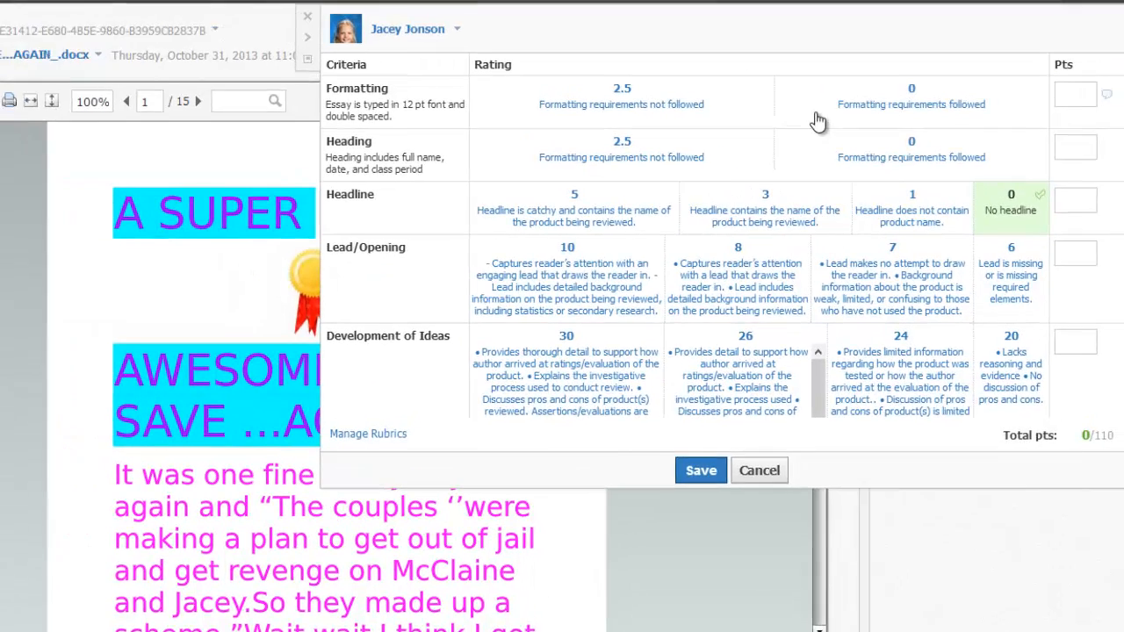
{"action": "left_click", "coordinate": [940, 86]}
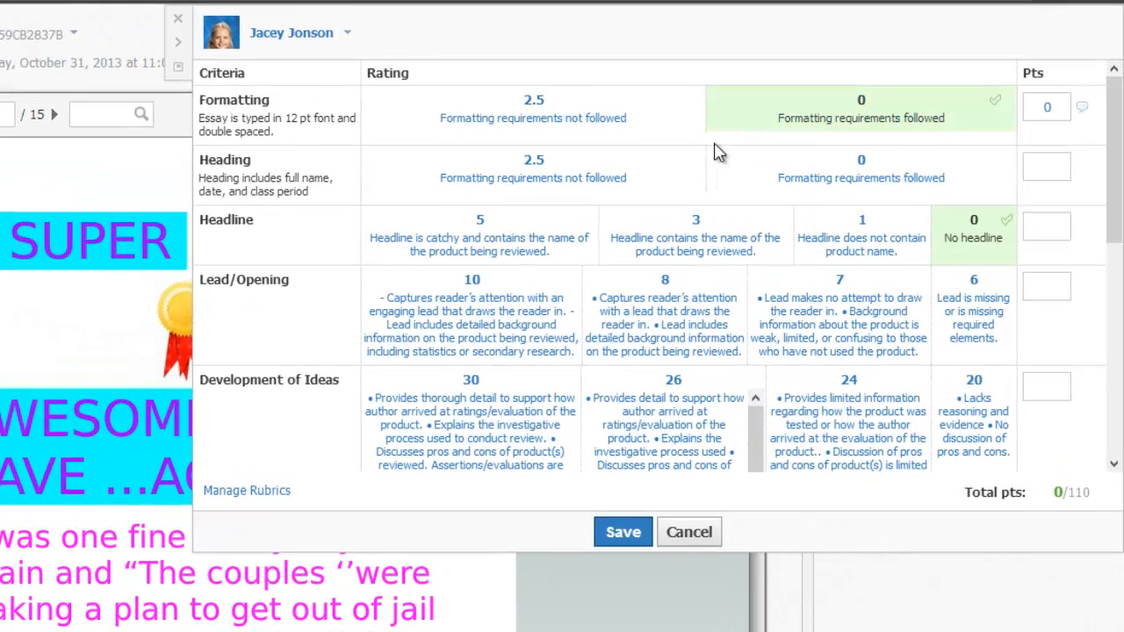
{"action": "left_click", "coordinate": [800, 149]}
{"action": "left_click", "coordinate": [572, 253]}
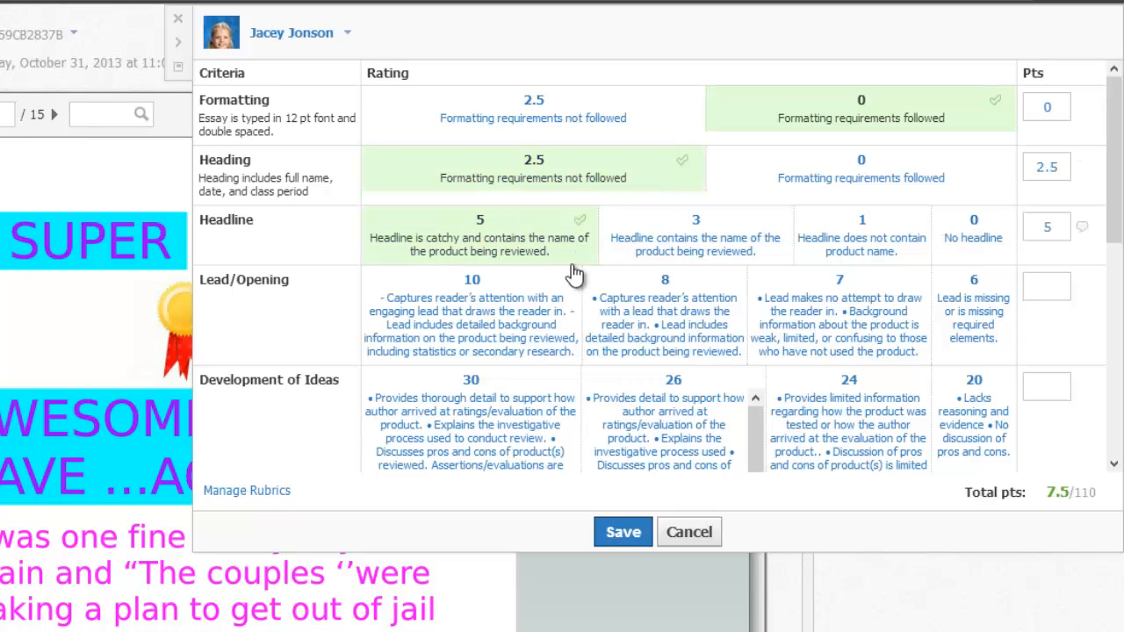
{"action": "left_click", "coordinate": [590, 303]}
{"action": "left_click", "coordinate": [494, 414]}
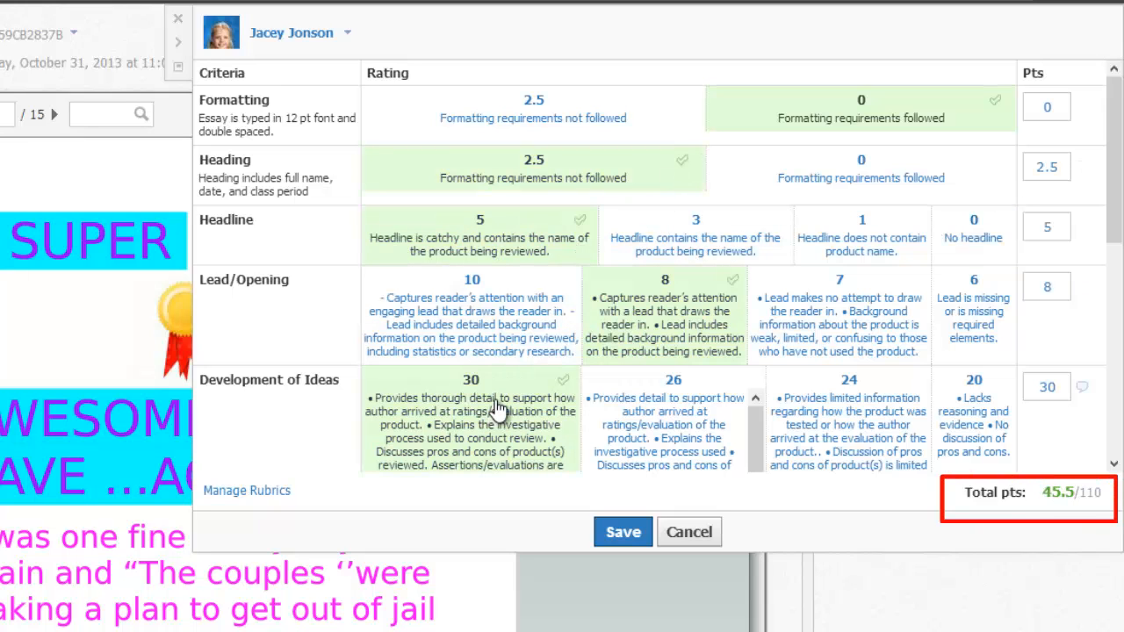
Step: Override the Formatting points with 1.5 and add the criterion comment "Essay was not double-spaced"
{"action": "double_click", "coordinate": [1045, 108]}
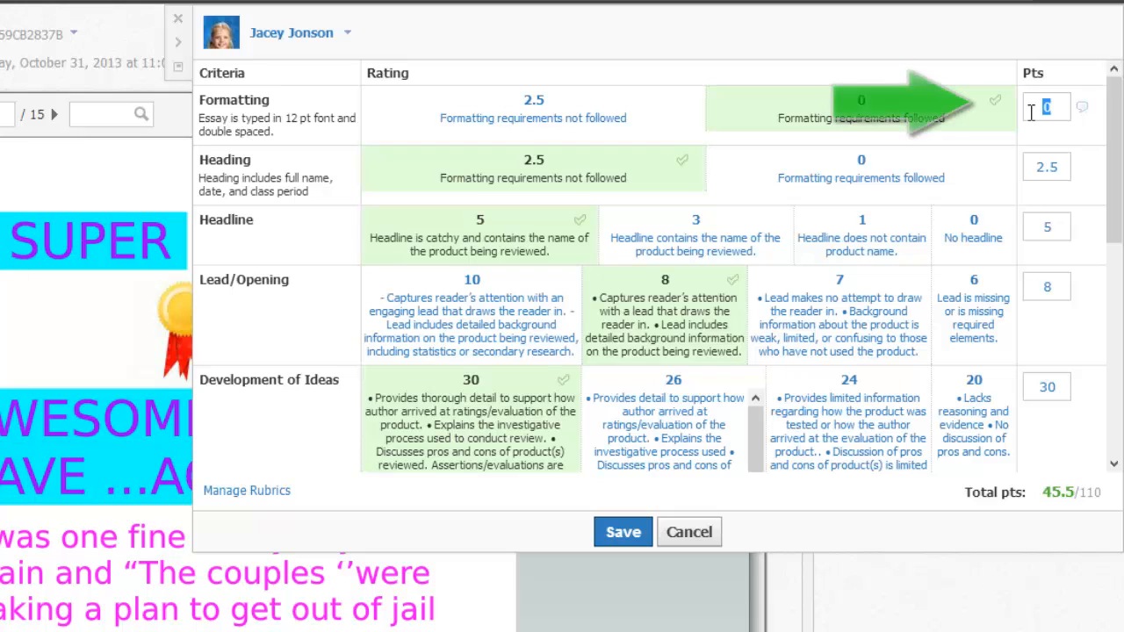
{"action": "type", "text": "1.5"}
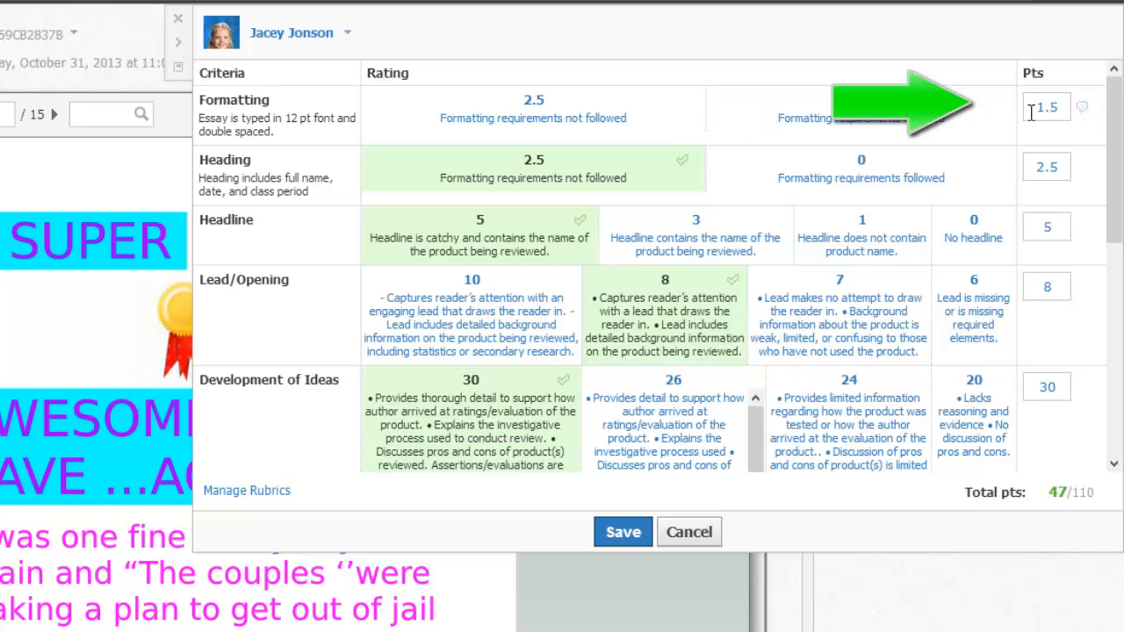
{"action": "left_click", "coordinate": [1082, 108]}
{"action": "type", "text": "Essay was not"}
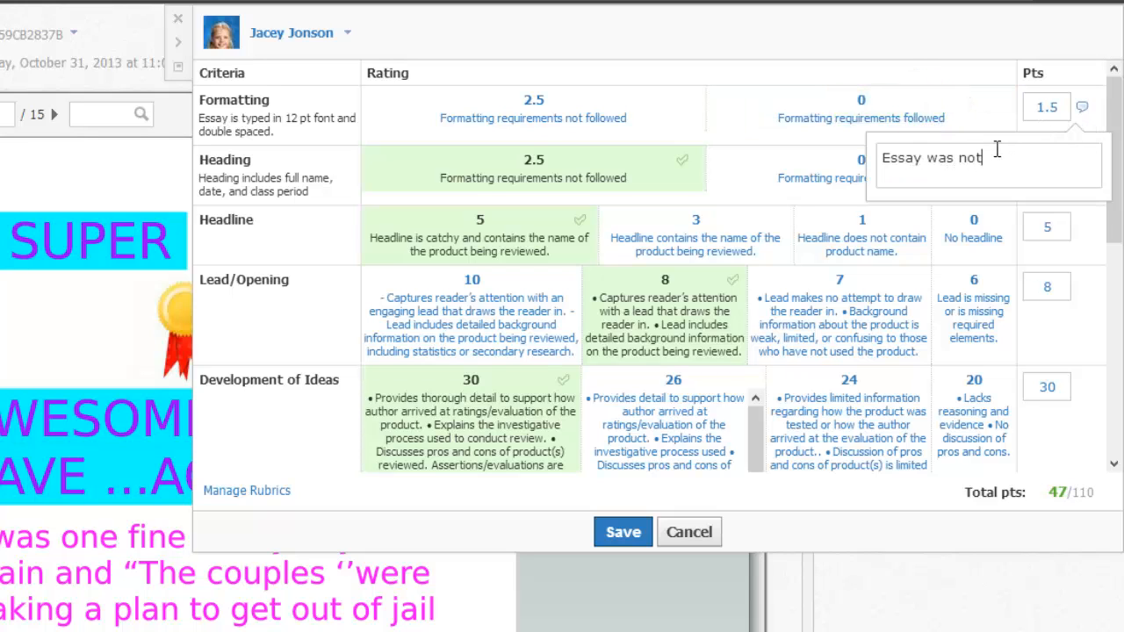
{"action": "type", "text": " double-spaced"}
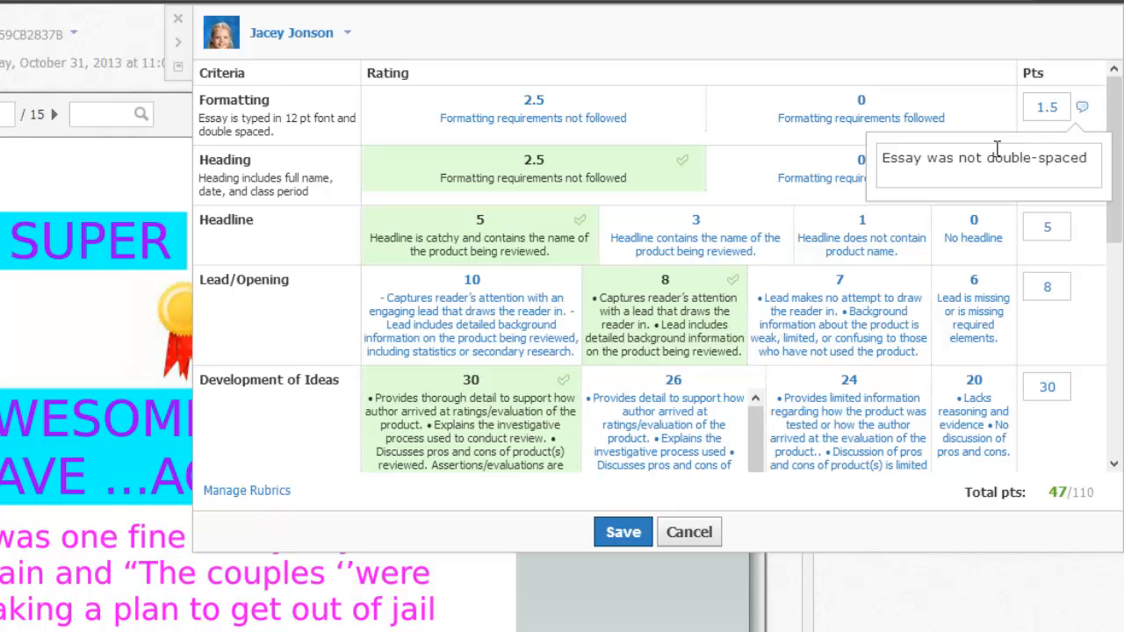
Step: Rate Development of Internal Structure 20, Closure 8, Word Choice/Tone 10, Sentence Fluency/Syntax 10 and Conventions 8, and save the rubric grade
{"action": "scroll", "coordinate": [703, 264], "scroll_direction": "down", "scroll_amount": 3}
{"action": "left_click", "coordinate": [545, 261]}
{"action": "left_click", "coordinate": [634, 338]}
{"action": "scroll", "coordinate": [615, 343], "scroll_direction": "down", "scroll_amount": 1}
{"action": "left_click", "coordinate": [478, 351]}
{"action": "scroll", "coordinate": [481, 415], "scroll_direction": "down", "scroll_amount": 1}
{"action": "left_click", "coordinate": [660, 427]}
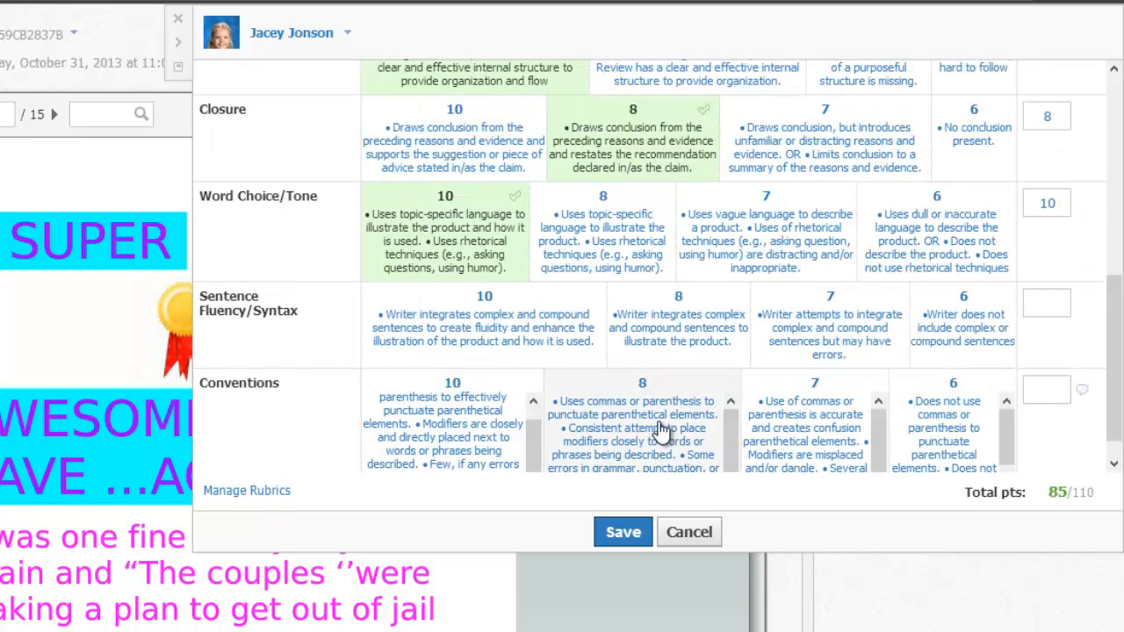
{"action": "left_click", "coordinate": [542, 304]}
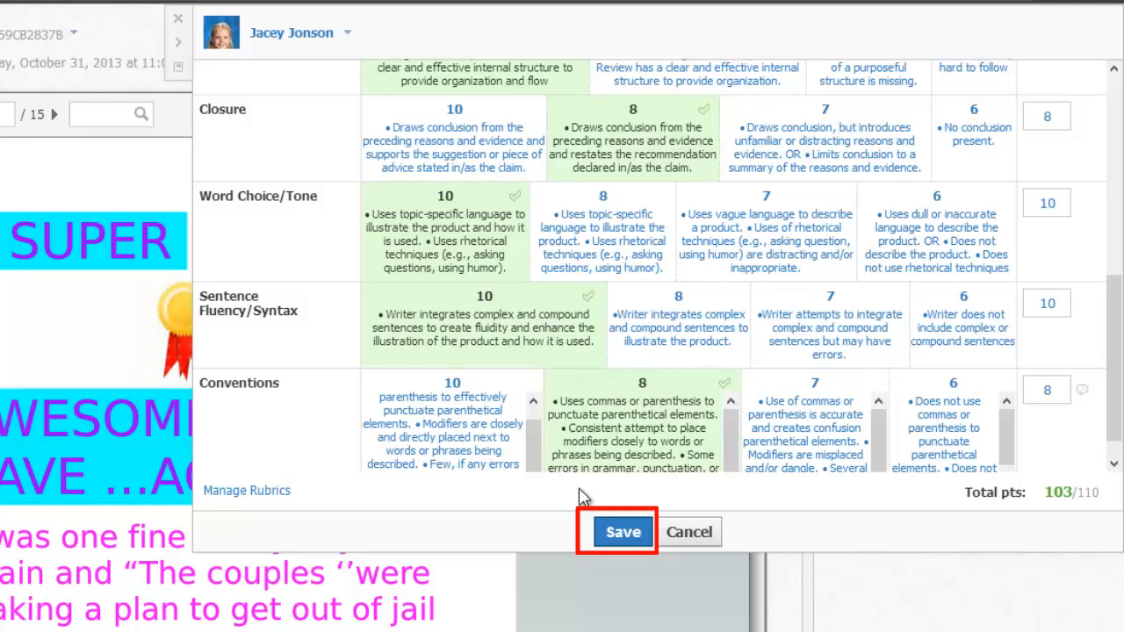
{"action": "left_click", "coordinate": [624, 533]}
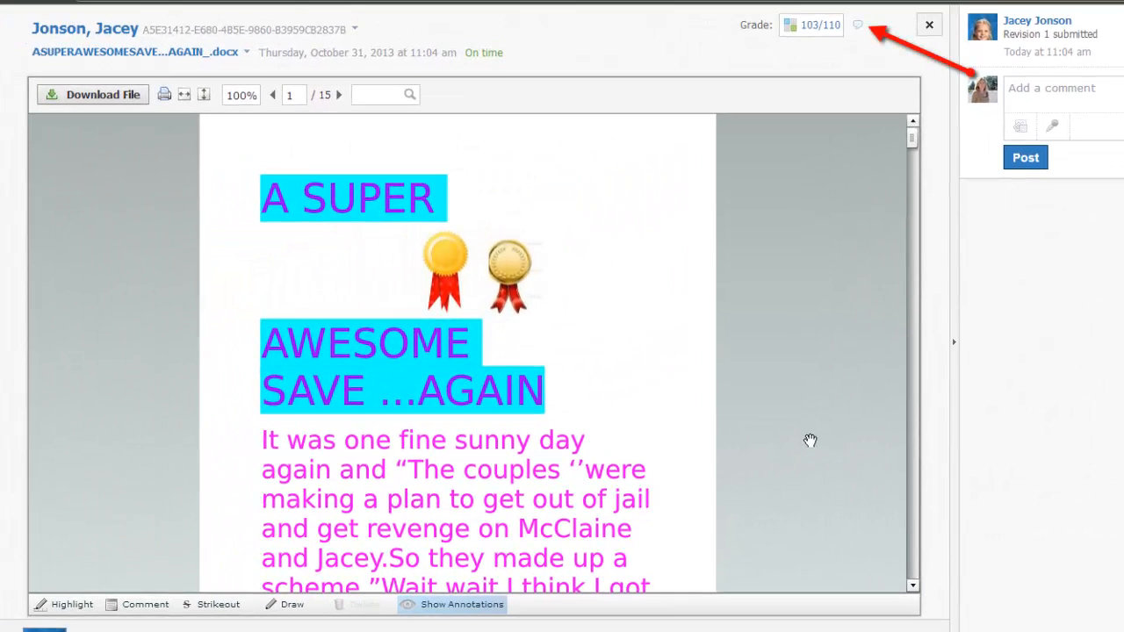
Step: Submit the grade comment "Nice work! Check the rubric for specific feedback." and make it visible to the student
{"action": "left_click", "coordinate": [858, 24]}
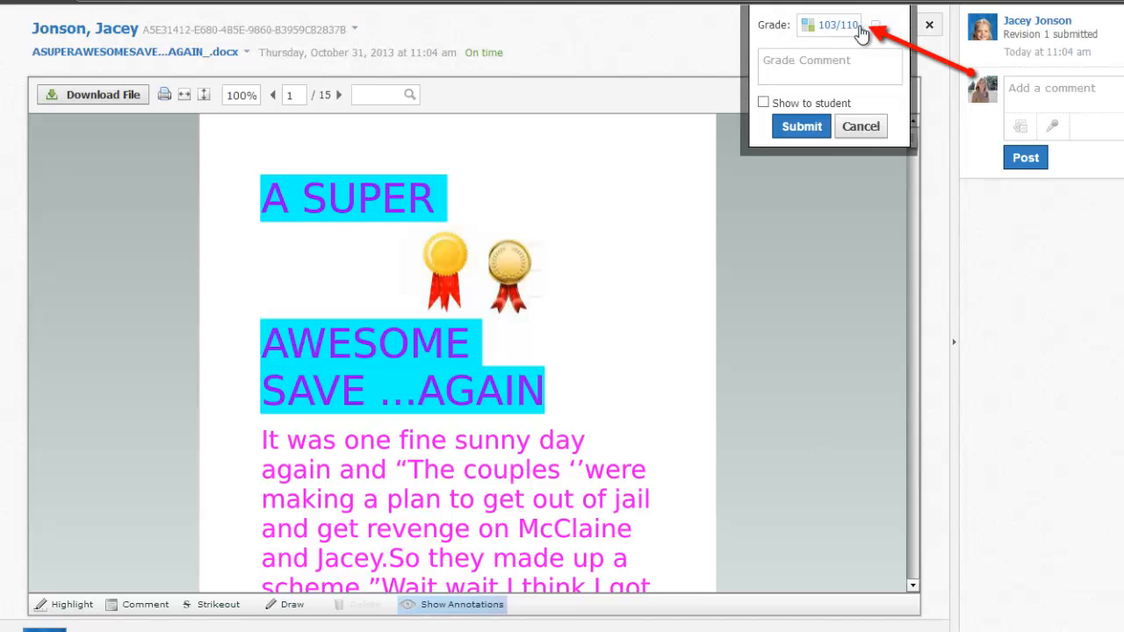
{"action": "left_click", "coordinate": [826, 55]}
{"action": "type", "text": "Nice work! Check "}
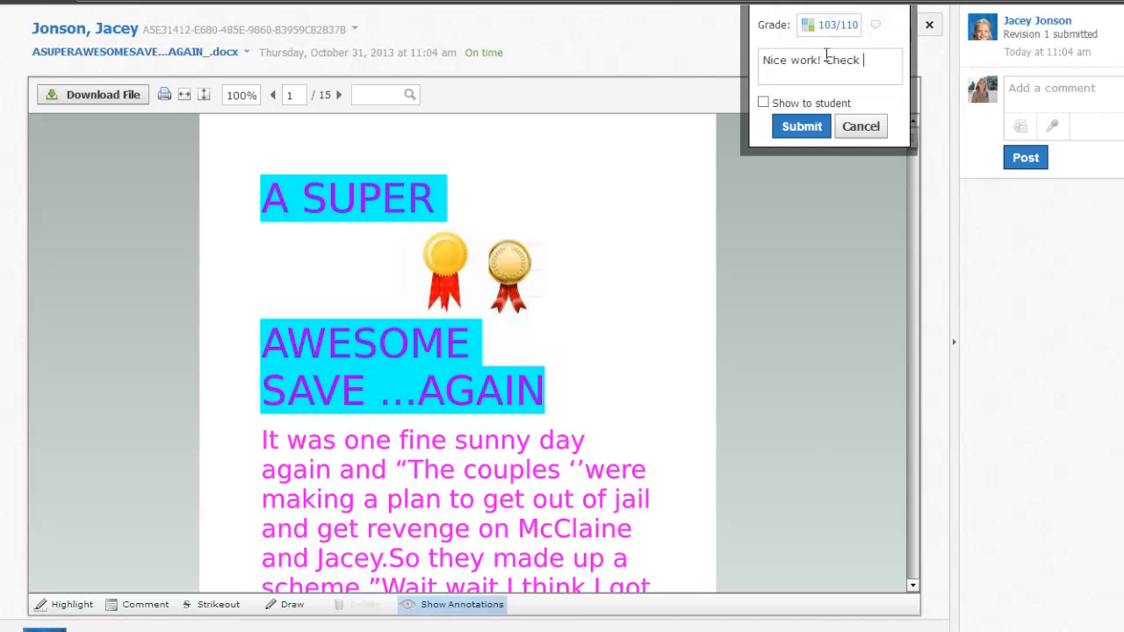
{"action": "type", "text": "the rubric for specific feedback."}
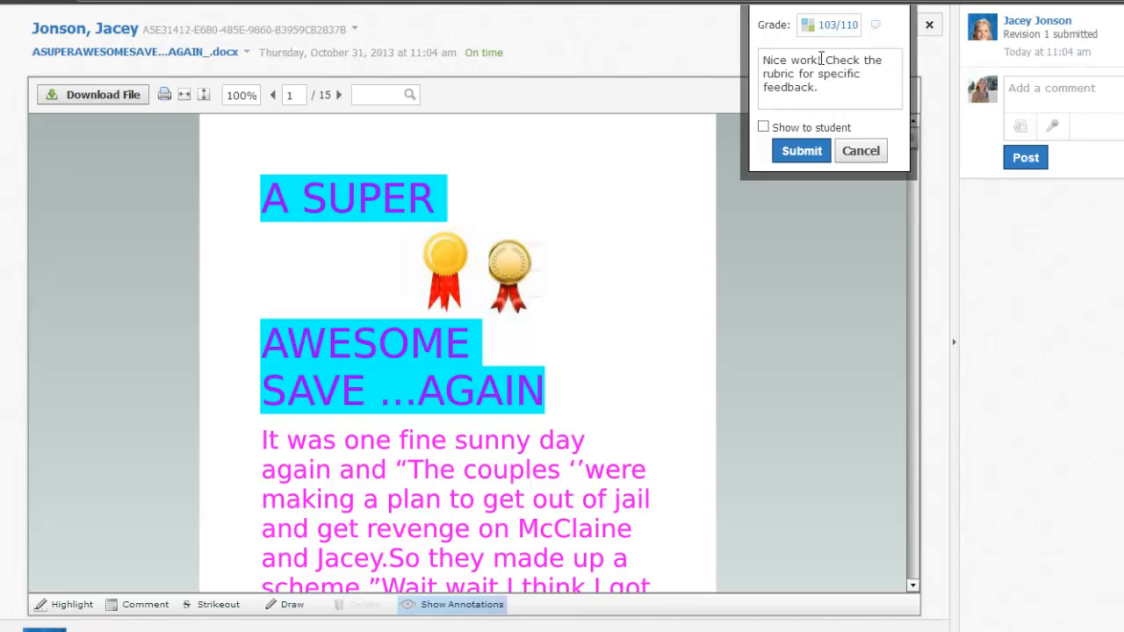
{"action": "left_click", "coordinate": [763, 127]}
{"action": "left_click", "coordinate": [816, 147]}
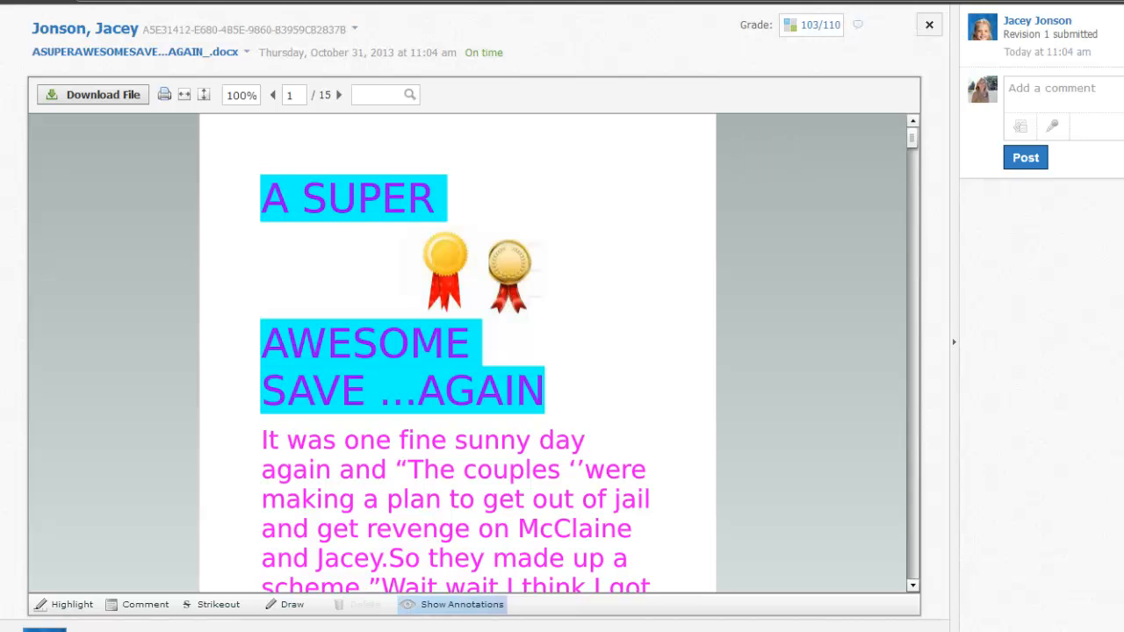
Step: From the student account's grades, view the graded rubric and Formatting comment for Submit Consumer Product Review Final Draft, and close it
{"action": "key", "text": "alt+Tab"}
{"action": "left_click_drag", "start_coordinate": [1116, 122], "coordinate": [801, 0]}
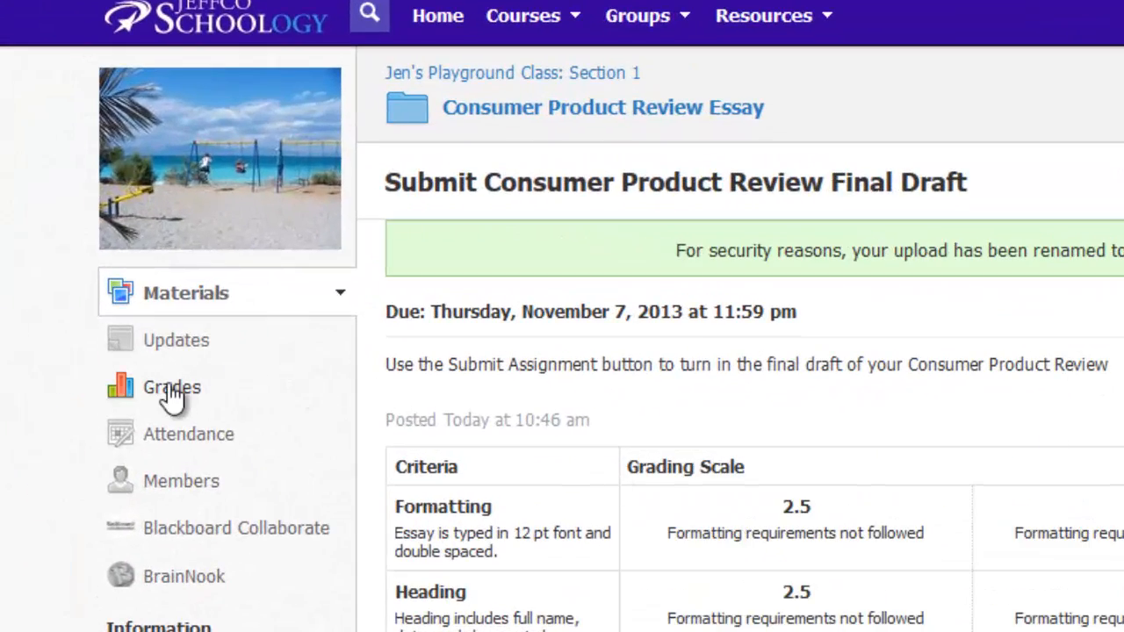
{"action": "left_click", "coordinate": [172, 397]}
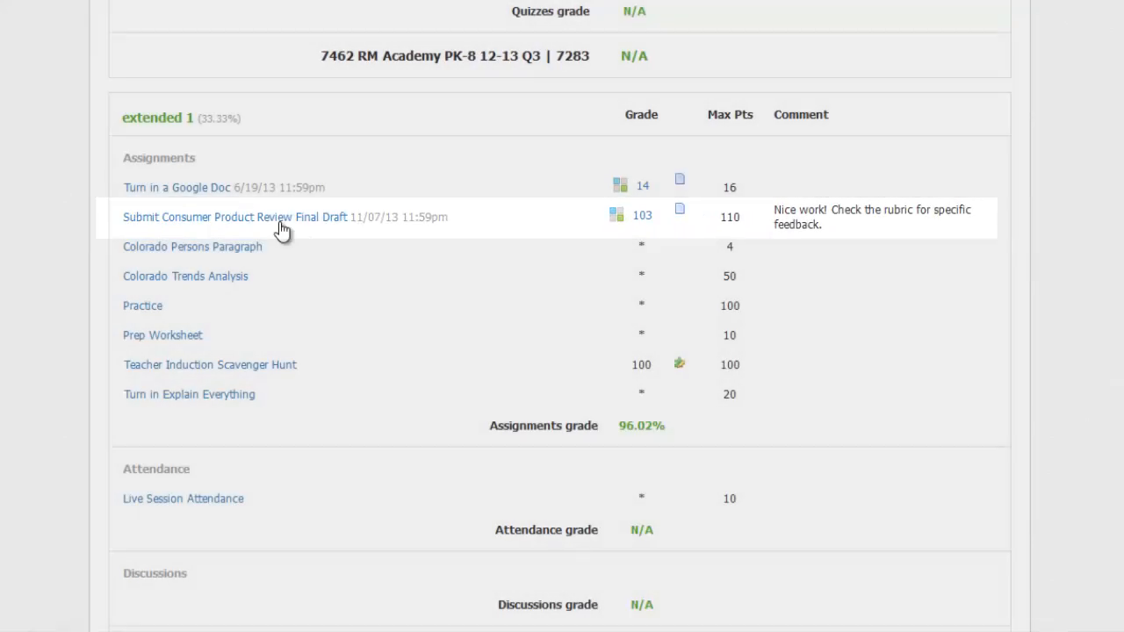
{"action": "left_click", "coordinate": [617, 217]}
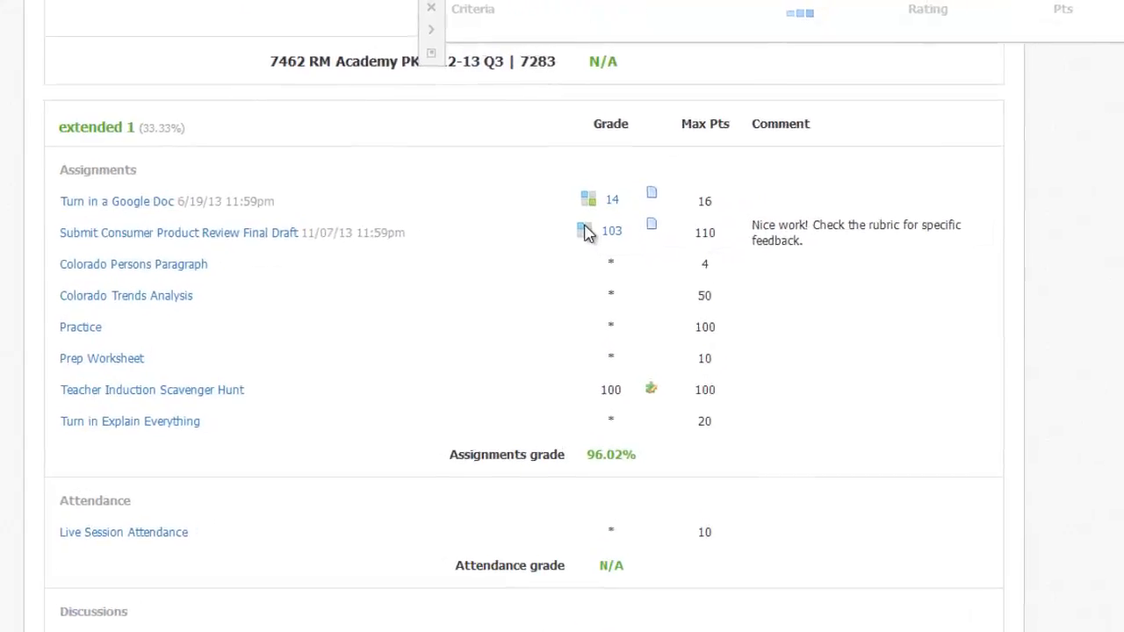
{"action": "mouse_move", "coordinate": [1096, 62]}
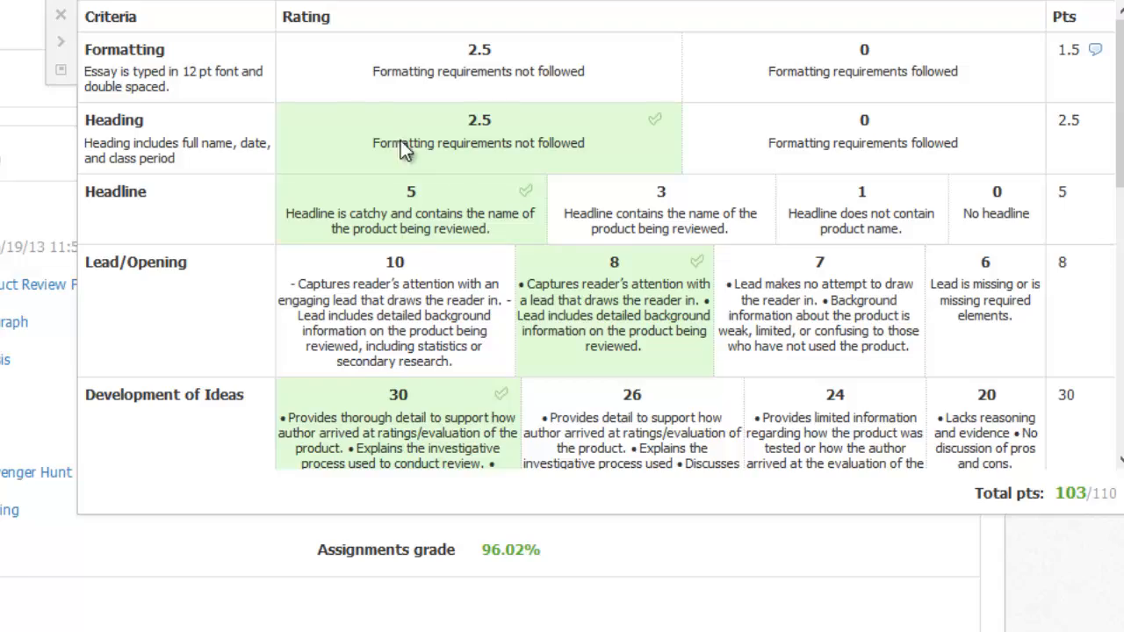
{"action": "left_click", "coordinate": [60, 15]}
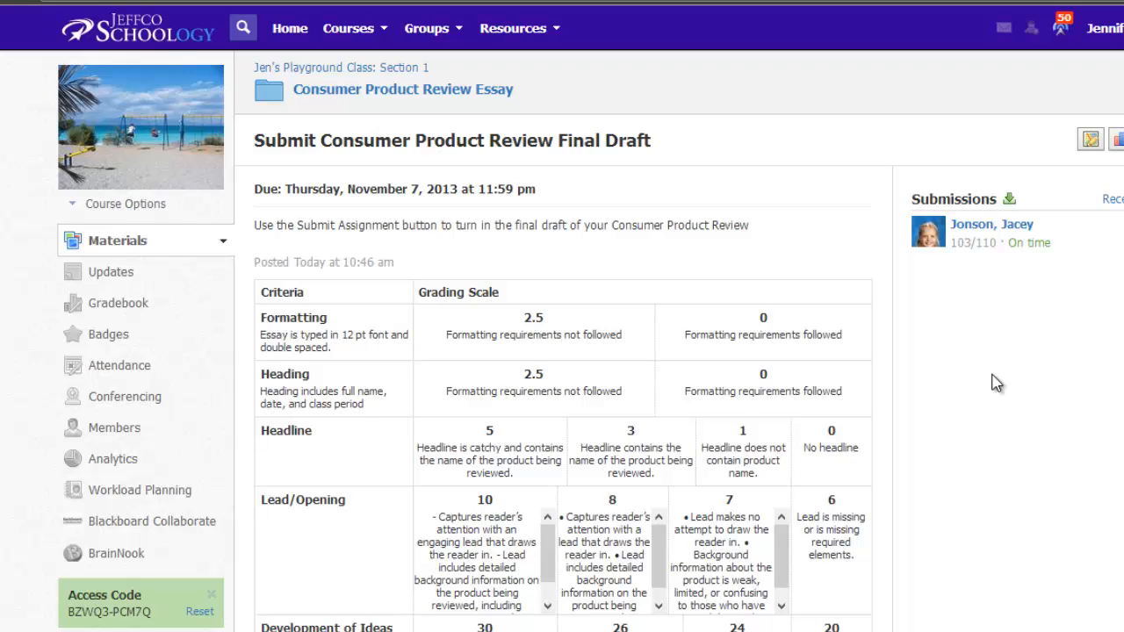
Step: Open the gradebook's Grade Setup from the teacher account and show the course's list of rubrics
{"action": "left_click", "coordinate": [119, 305]}
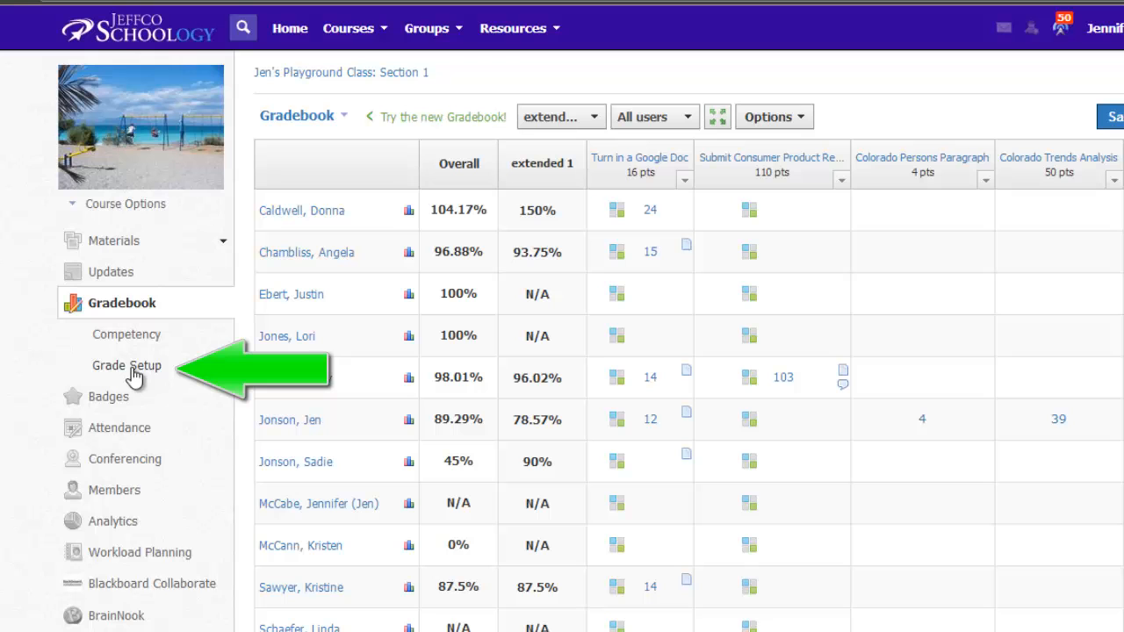
{"action": "left_click", "coordinate": [131, 366]}
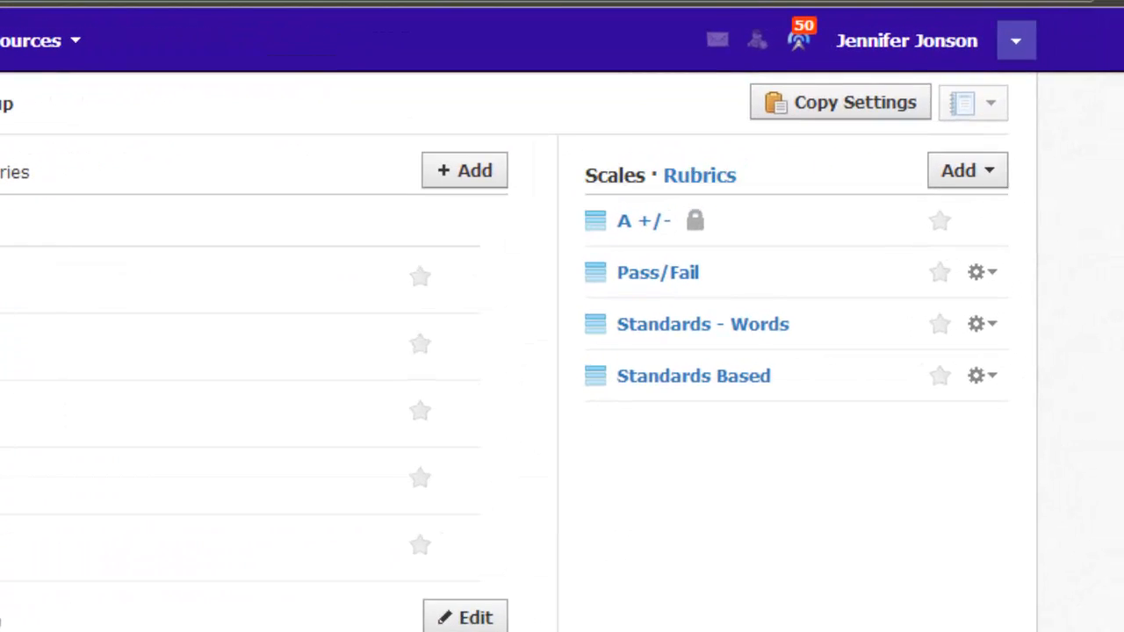
{"action": "left_click", "coordinate": [700, 176]}
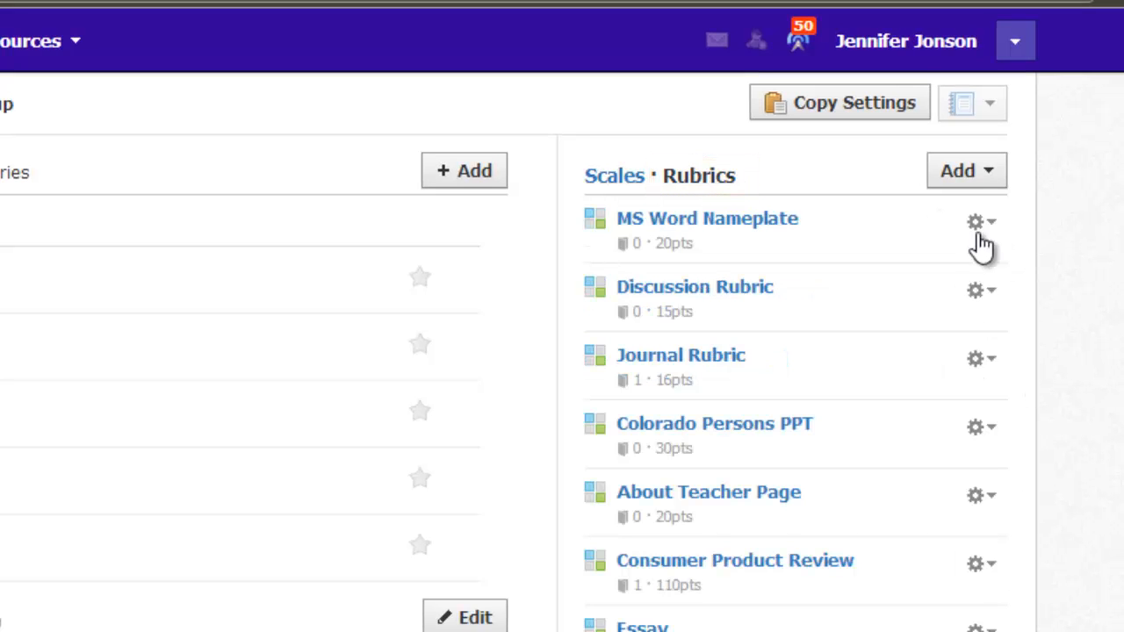
Step: Look at the blank new-rubric form and cancel it, and check the available actions for the Consumer Product Review rubric
{"action": "left_click", "coordinate": [969, 173]}
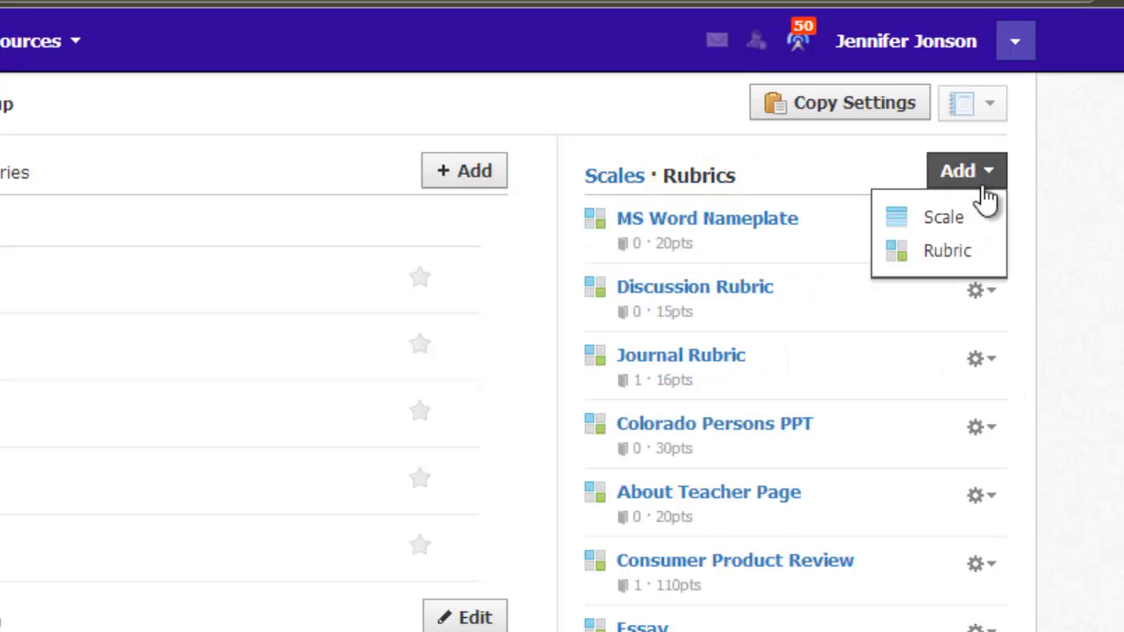
{"action": "left_click", "coordinate": [995, 251]}
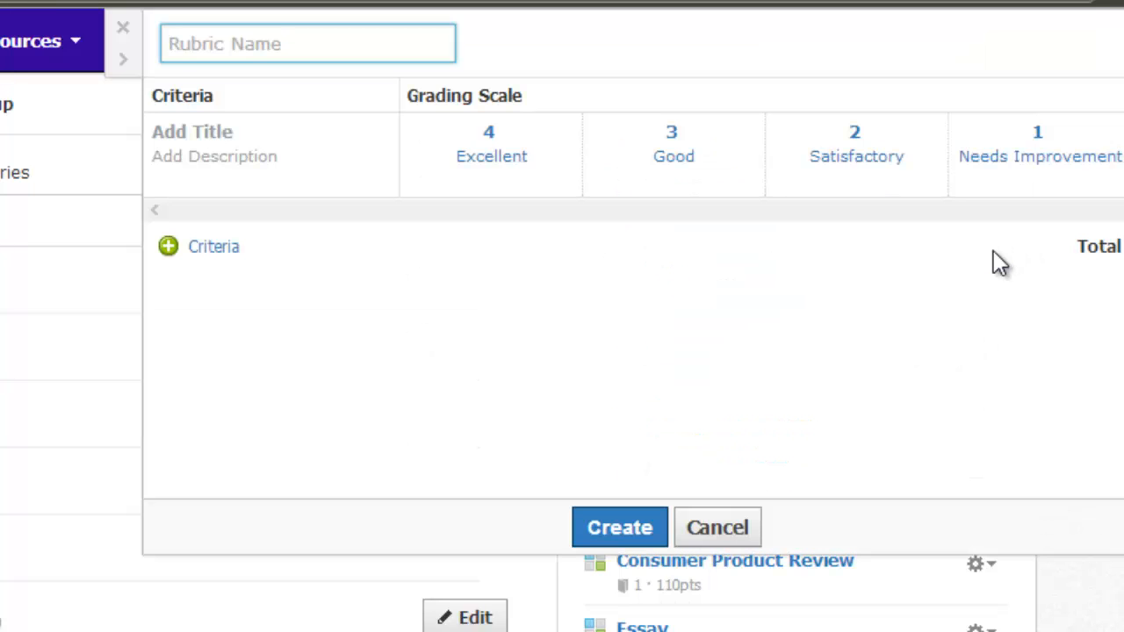
{"action": "left_click", "coordinate": [747, 529]}
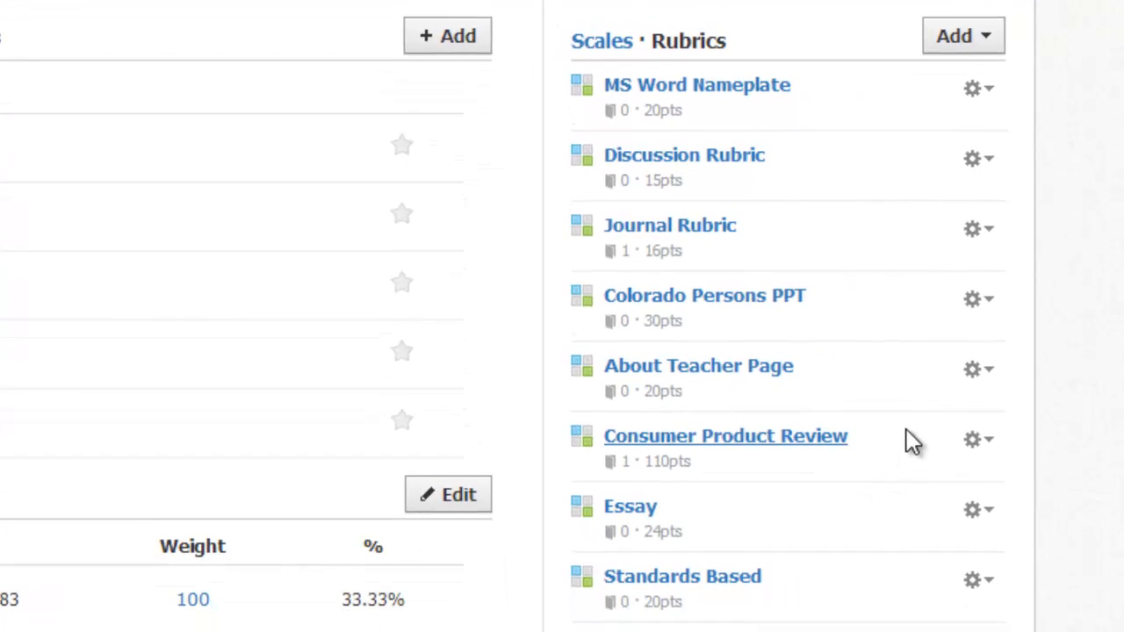
{"action": "left_click", "coordinate": [991, 448]}
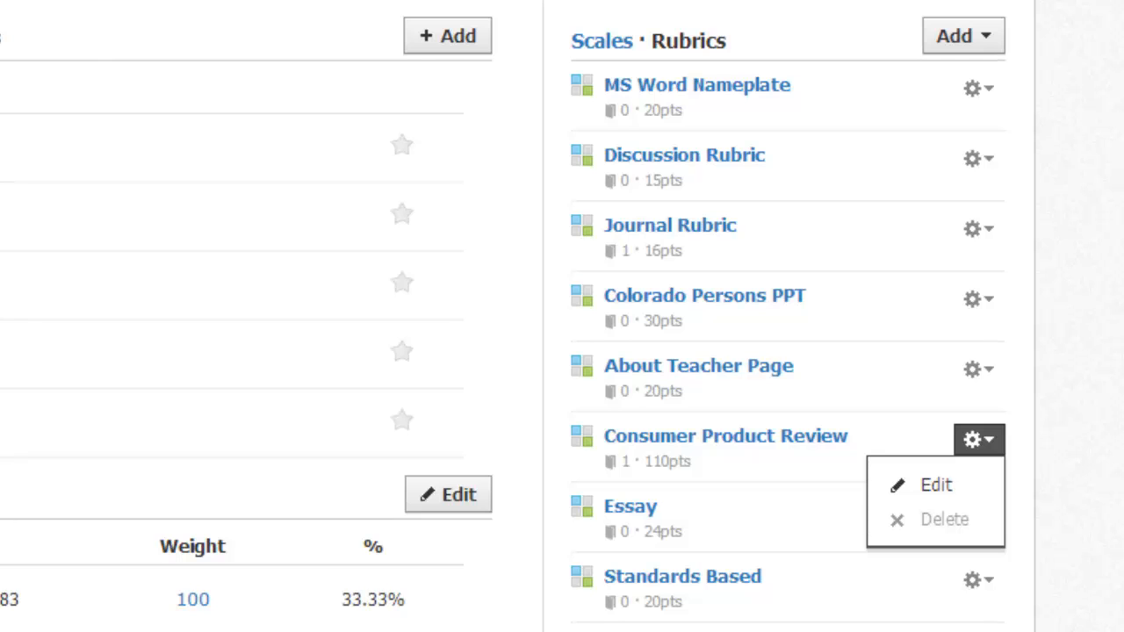
{"action": "left_click", "coordinate": [1076, 407]}
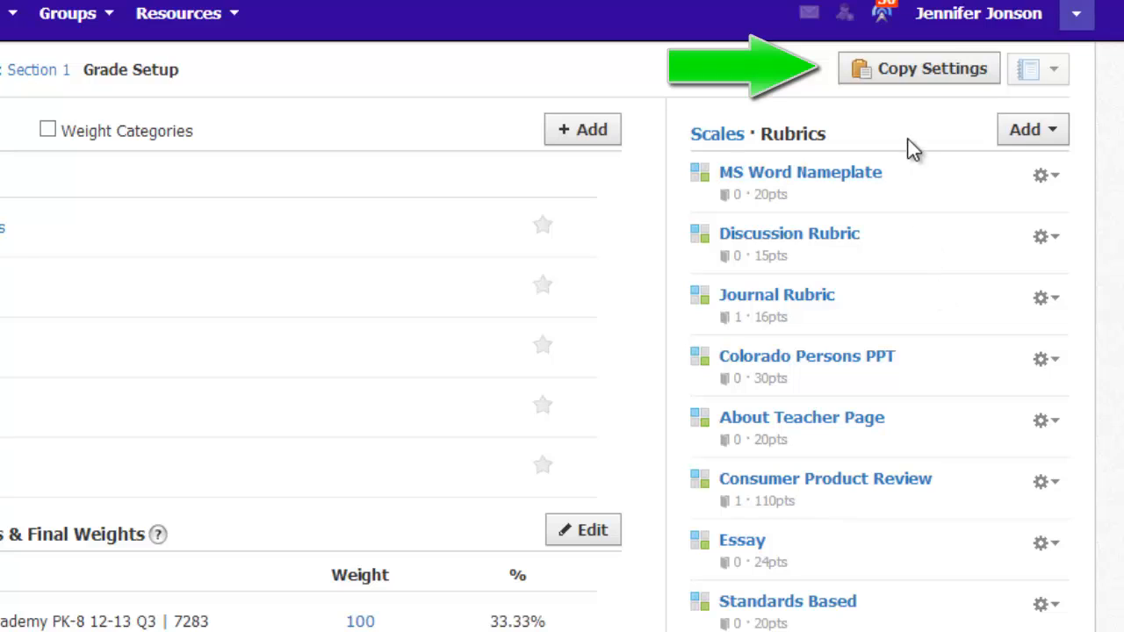
Step: Set up copying only the rubrics to the course Wired Writing: Section 0004, and cancel the copy
{"action": "left_click", "coordinate": [891, 75]}
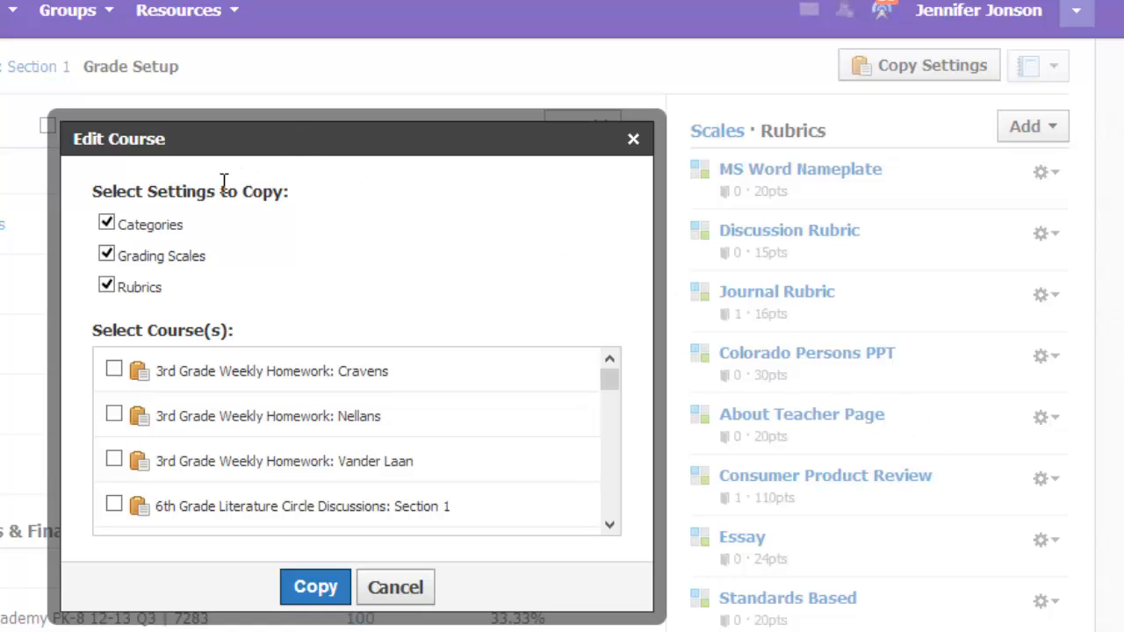
{"action": "left_click", "coordinate": [106, 225]}
{"action": "left_click", "coordinate": [105, 255]}
{"action": "left_click_drag", "start_coordinate": [612, 387], "coordinate": [630, 506]}
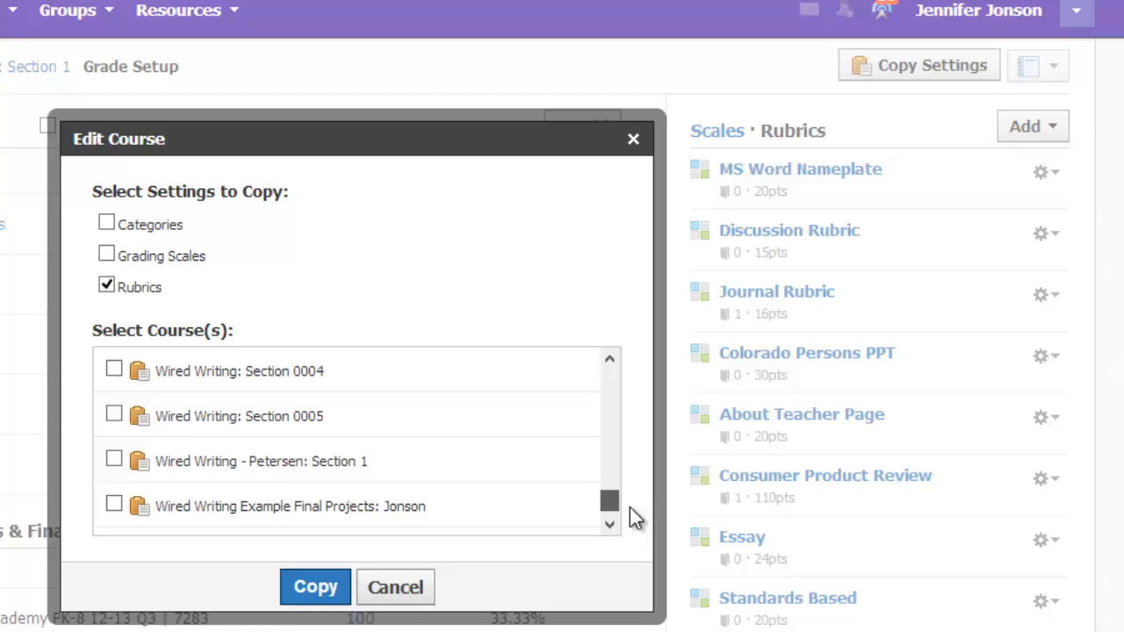
{"action": "left_click", "coordinate": [114, 371]}
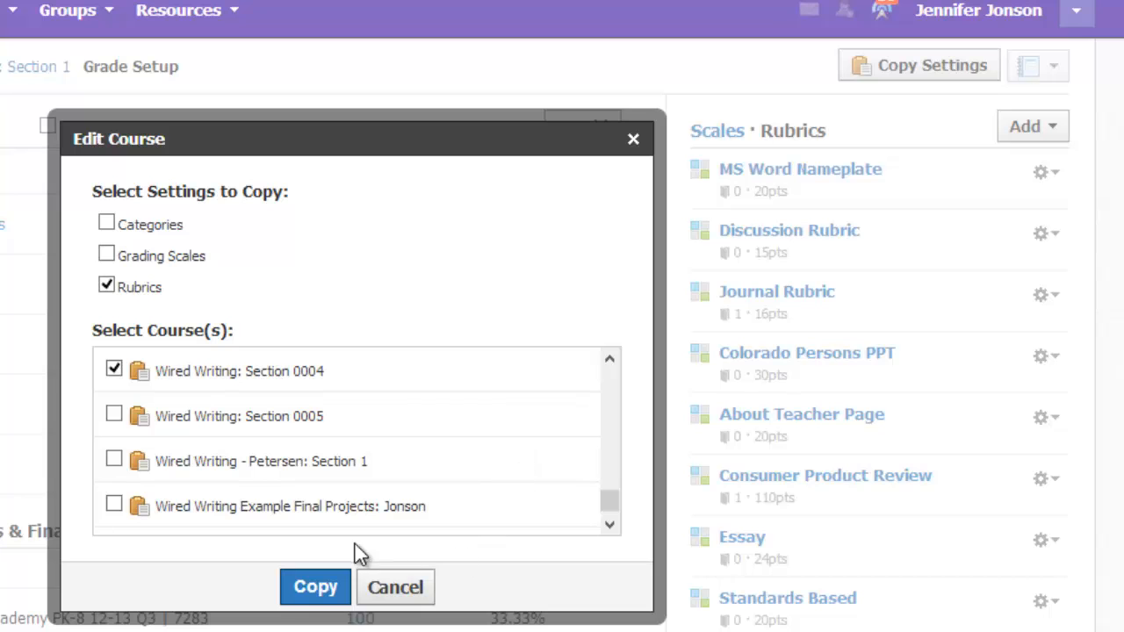
{"action": "left_click", "coordinate": [395, 586]}
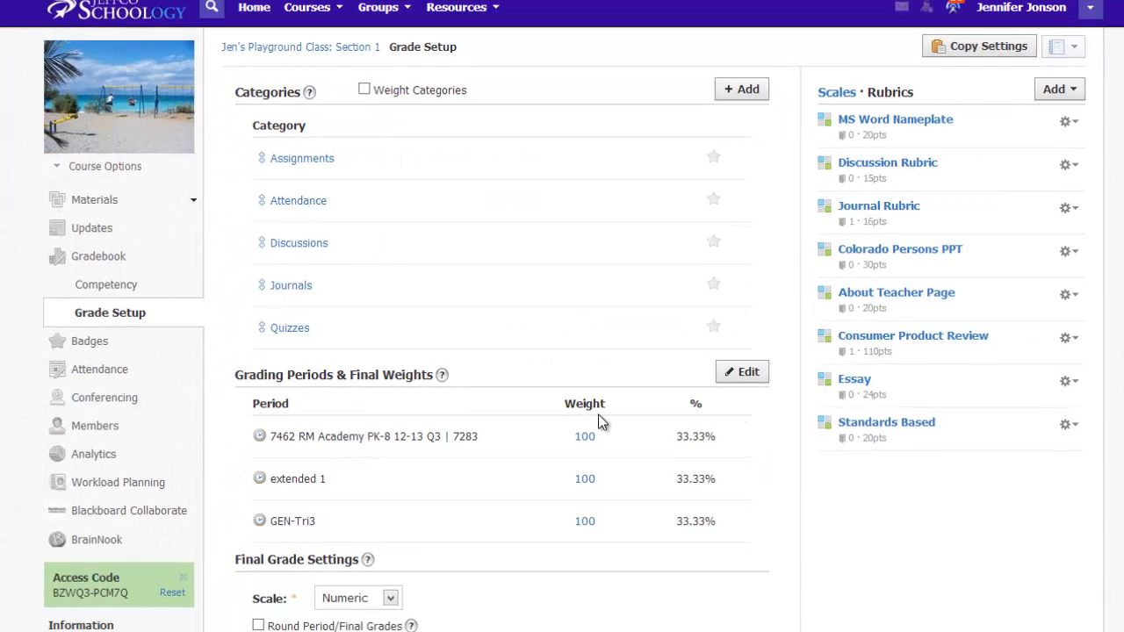